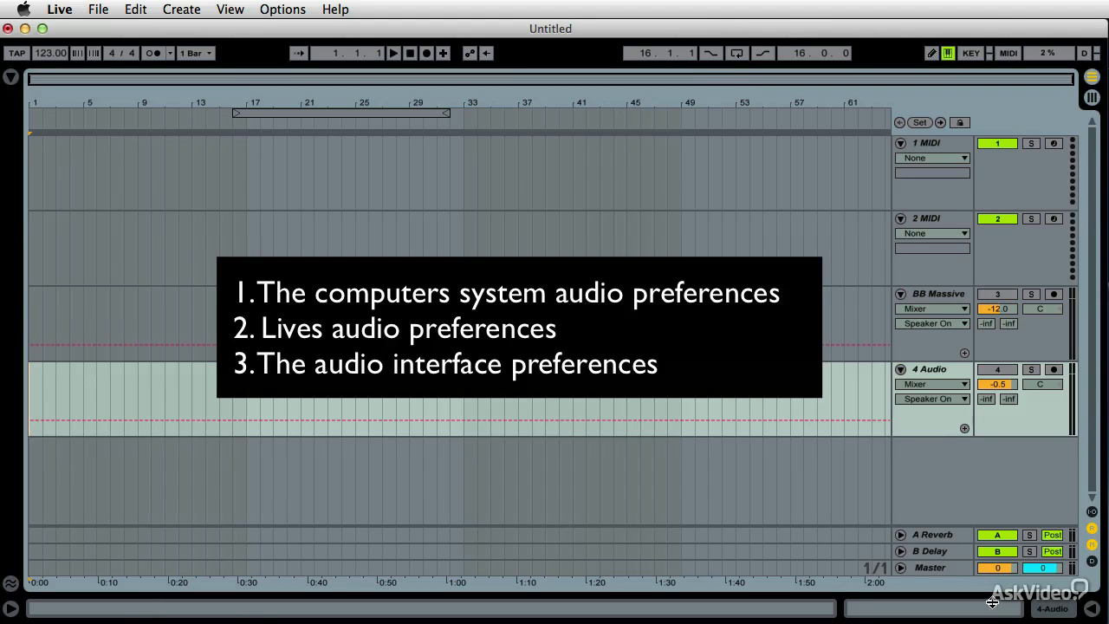
# Step: Open System Preferences and show the Sound input devices
pyautogui.click(23, 9)
pyautogui.click(62, 90)
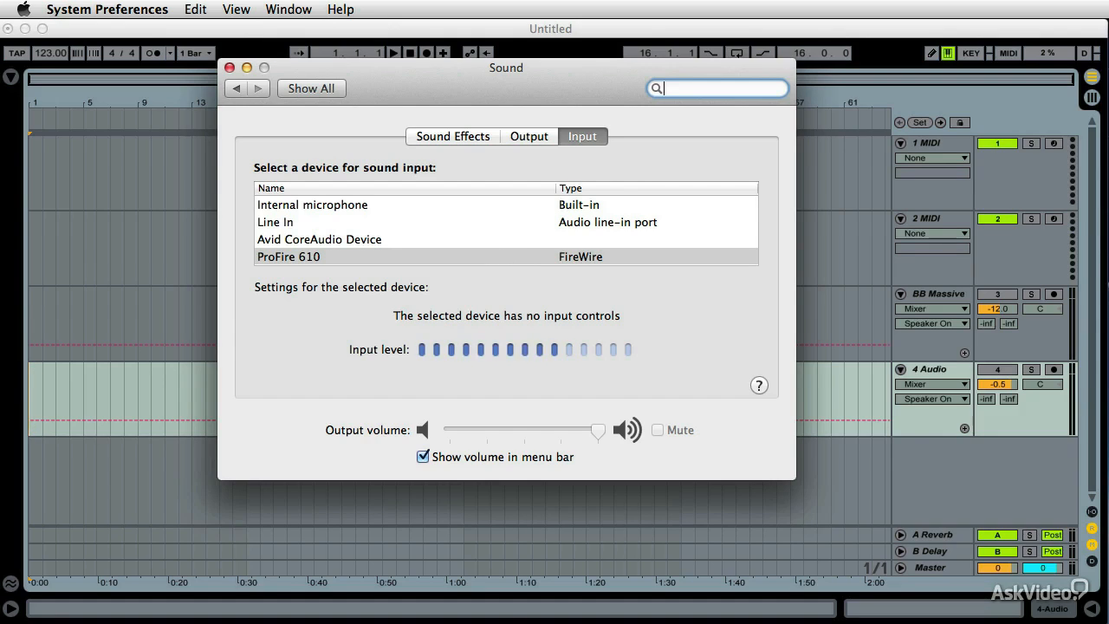
# Step: Switch to the M-Audio ProFire mixer, briefly mute and unmute analog input 1, and move the mixer window lower on the screen
pyautogui.moveTo(706, 622); pyautogui.dragTo(507, 61)
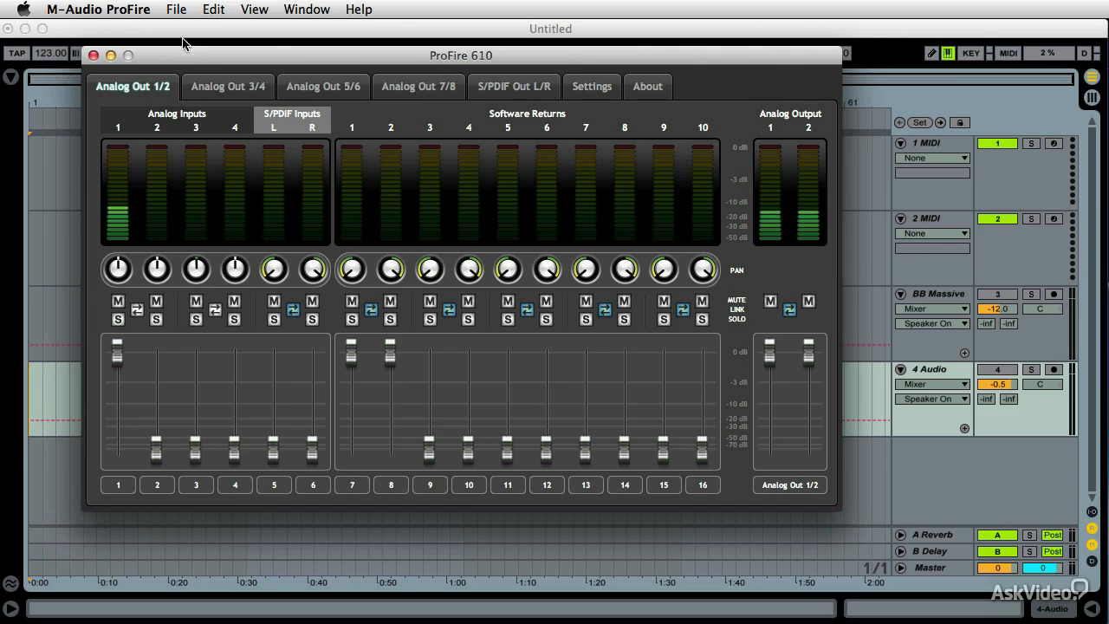
pyautogui.click(119, 302)
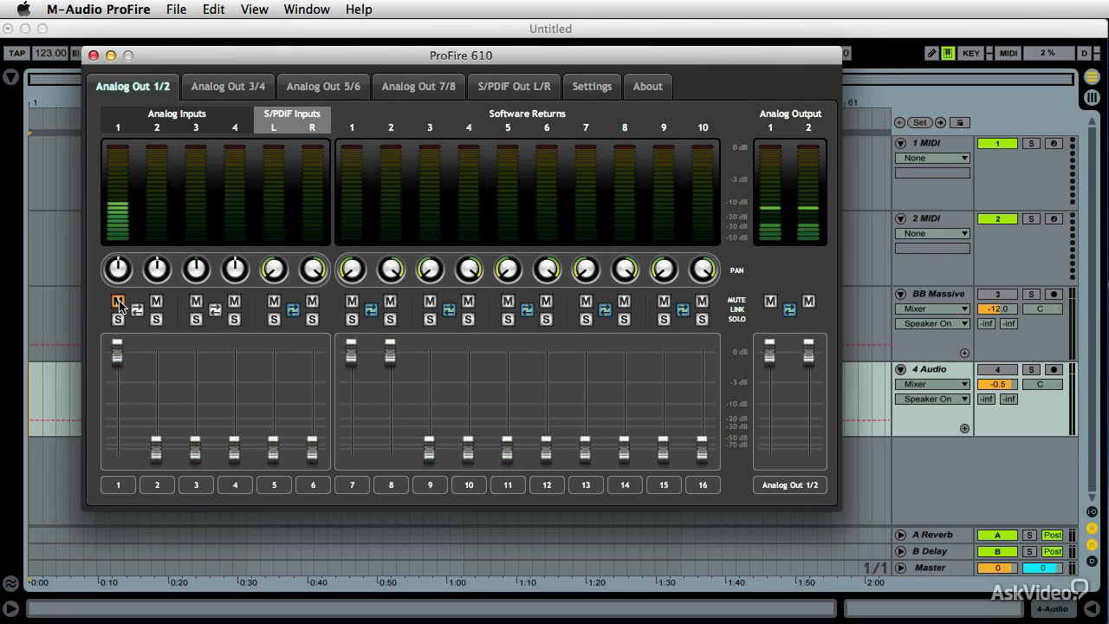
pyautogui.click(119, 302)
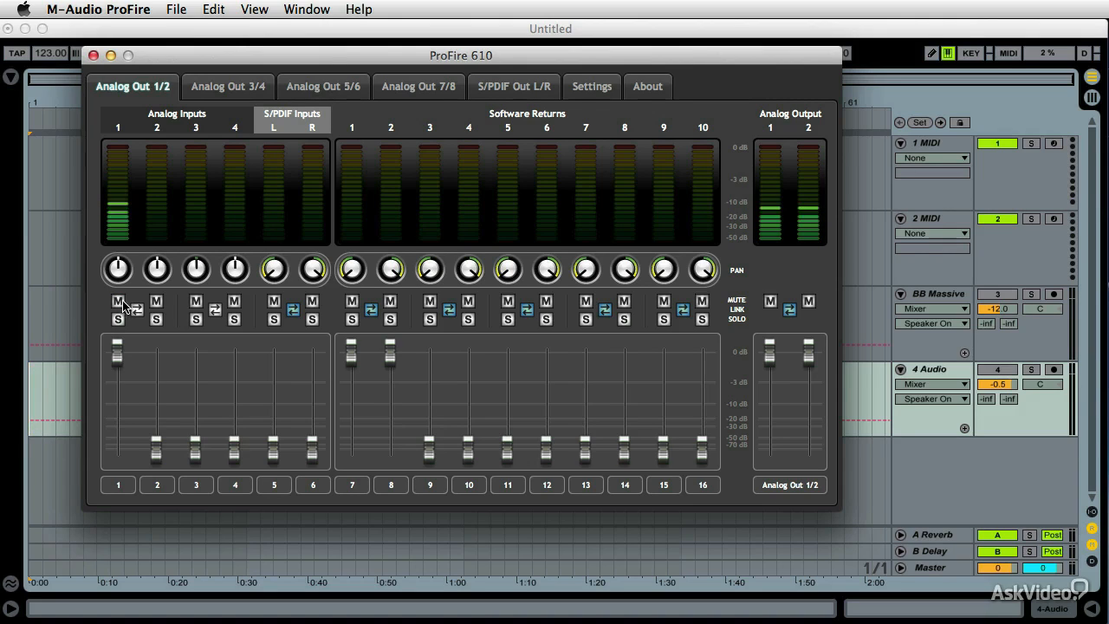
pyautogui.moveTo(228, 48); pyautogui.dragTo(247, 145)
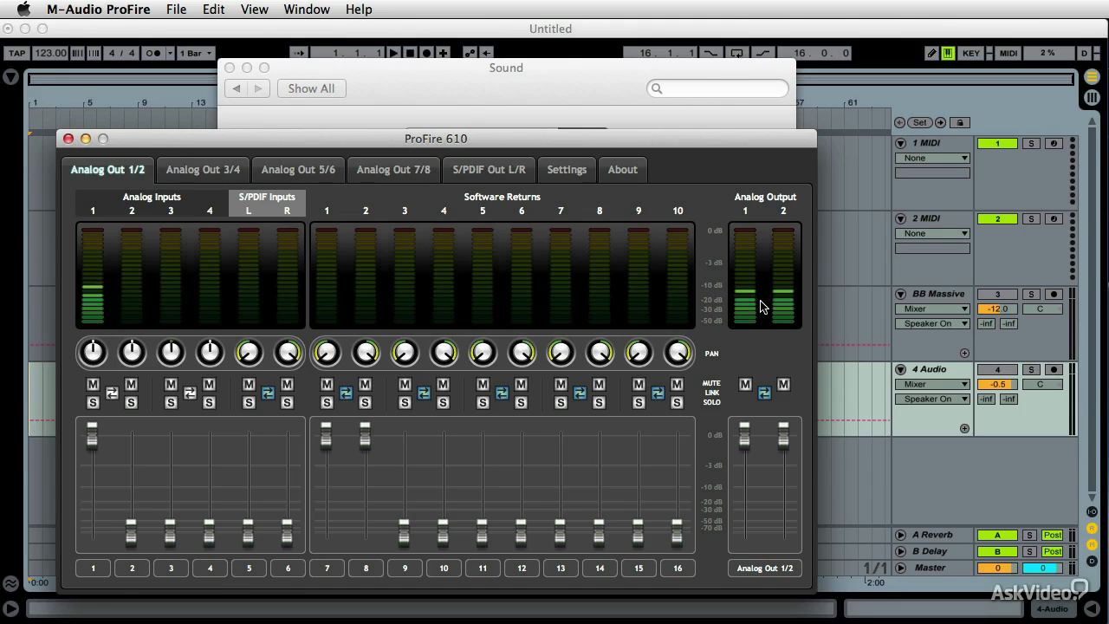
# Step: Switch to Live and set the audio input device in its preferences to ProFire 610 (6 In, 10 Out)
pyautogui.click(457, 32)
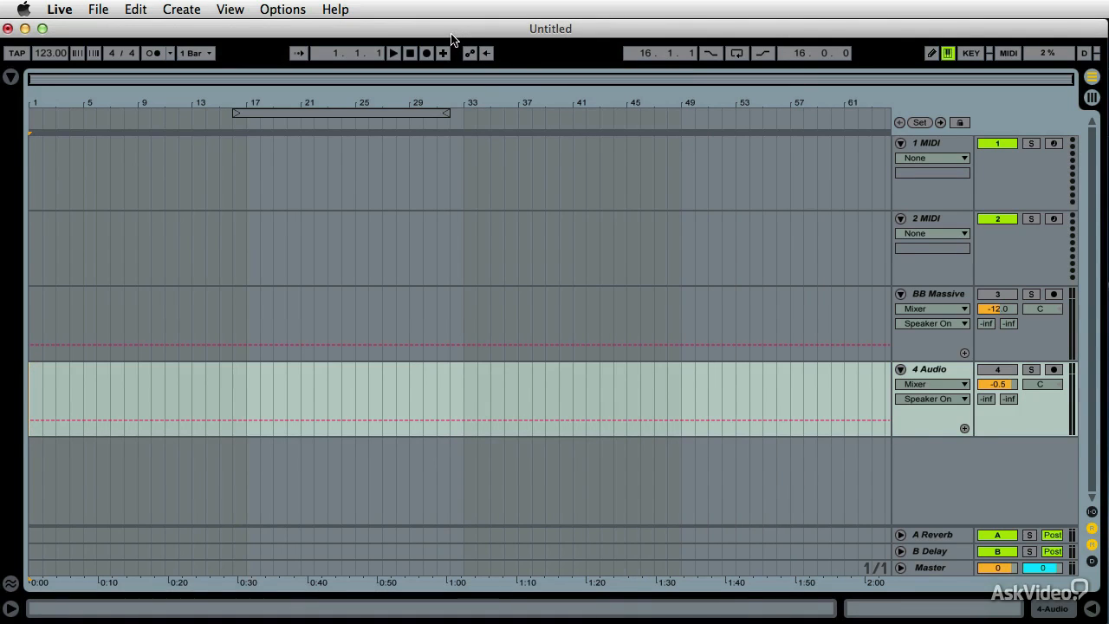
pyautogui.press('super+comma')
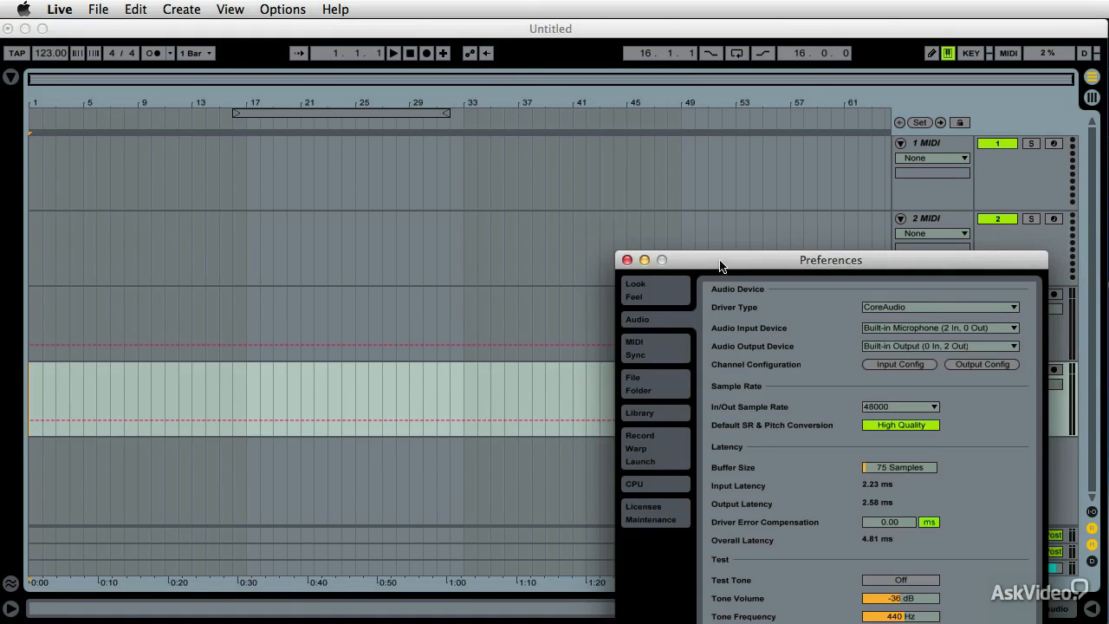
pyautogui.moveTo(720, 257); pyautogui.dragTo(387, 6)
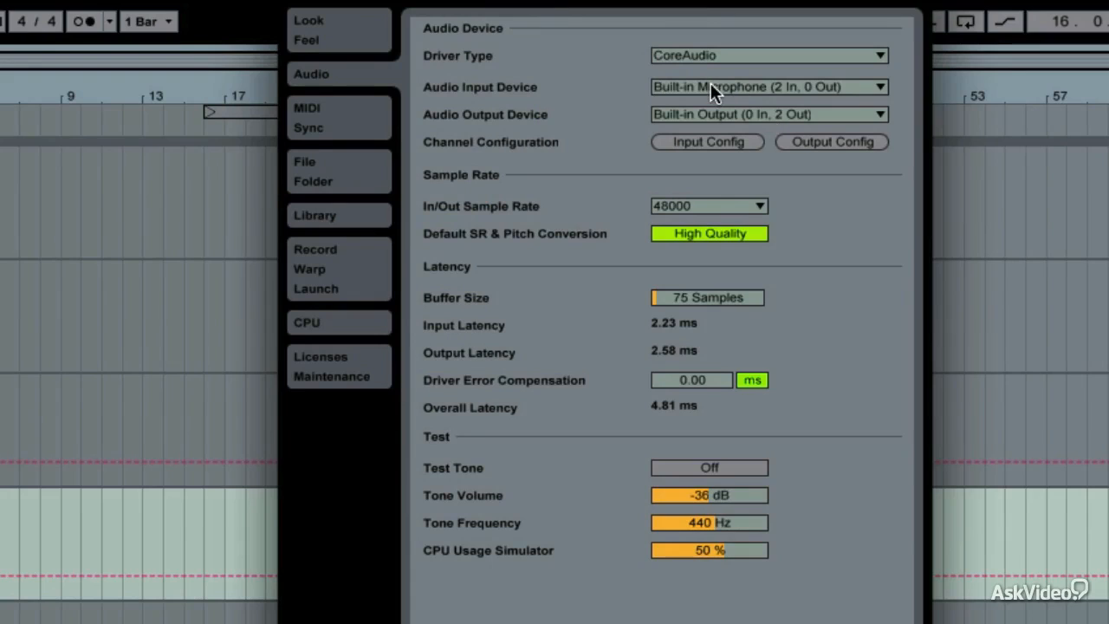
pyautogui.click(765, 89)
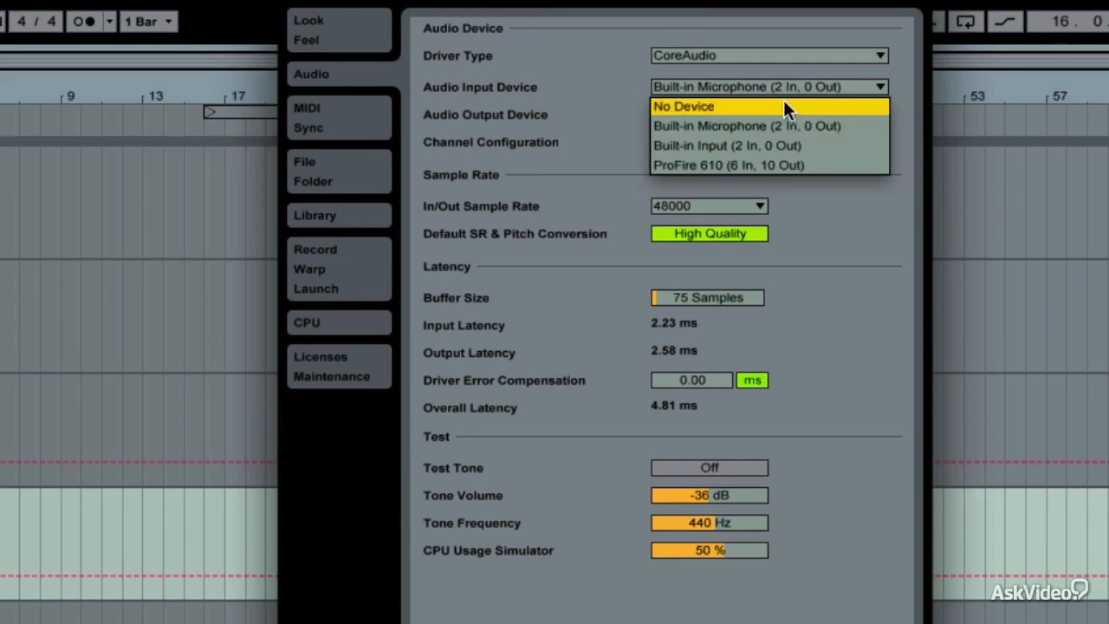
pyautogui.click(776, 164)
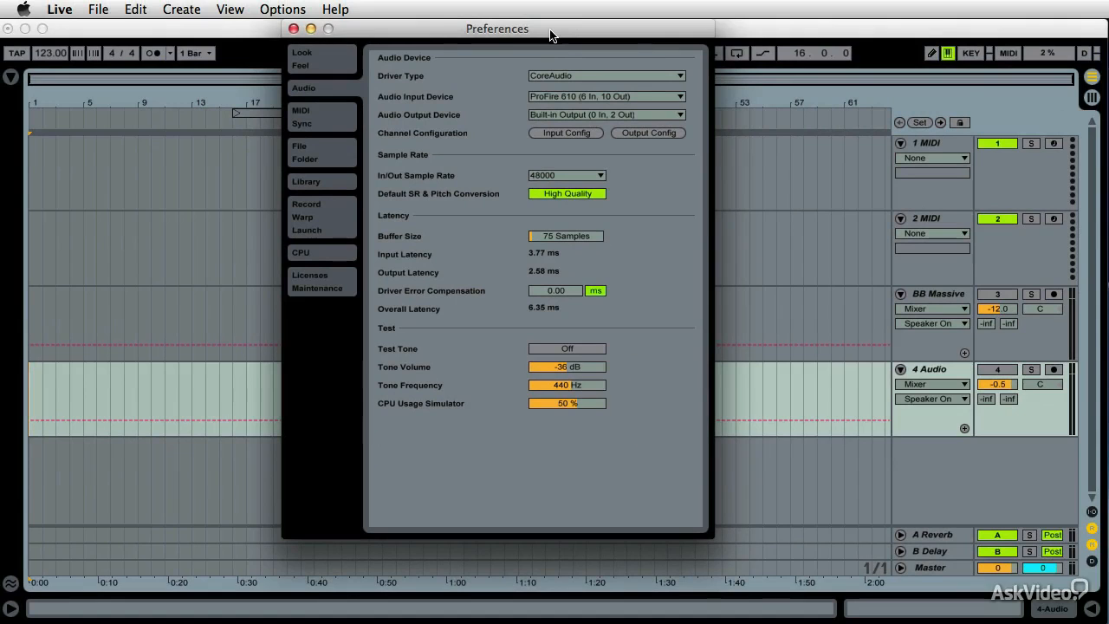
# Step: Show the In/Out section in the Arrangement and view the input channels offered for the BB Massive track
pyautogui.moveTo(554, 38); pyautogui.dragTo(765, 54)
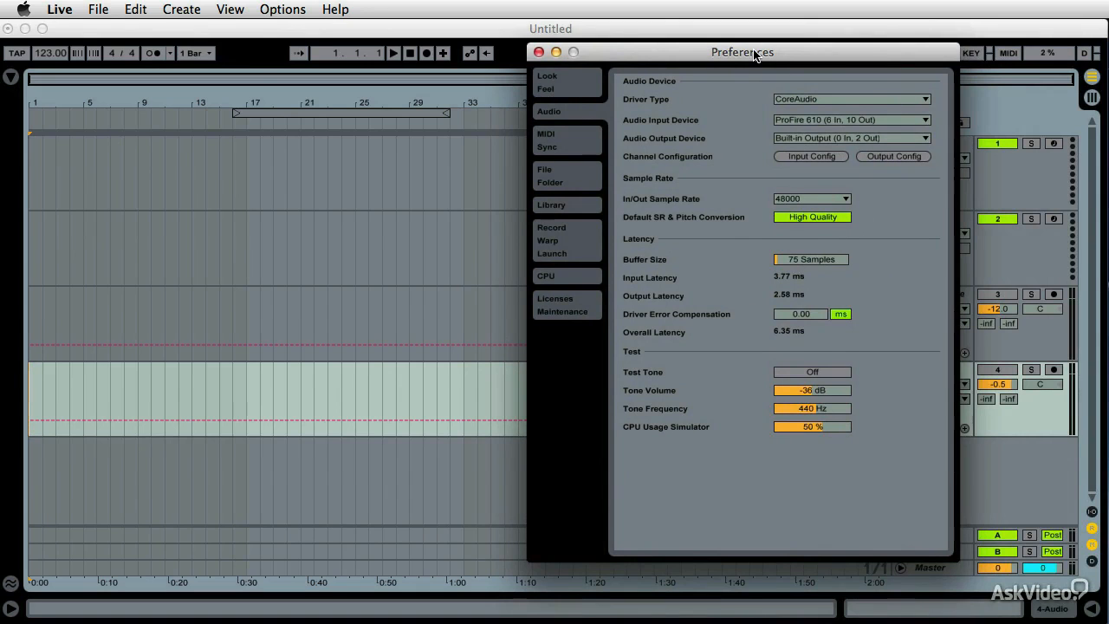
pyautogui.moveTo(754, 55); pyautogui.dragTo(1108, 113)
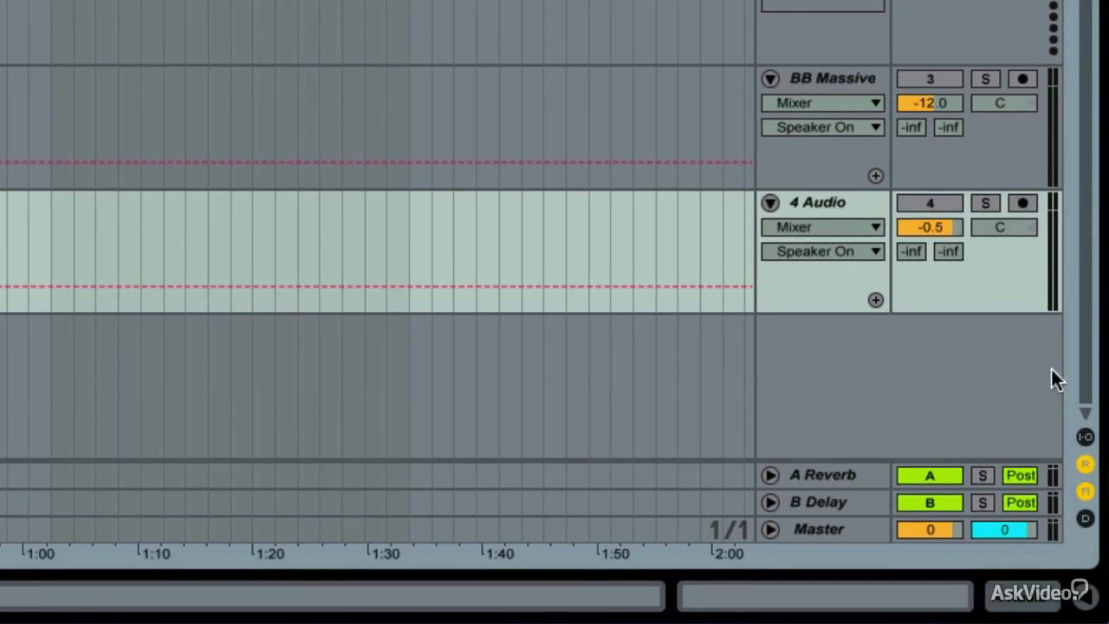
pyautogui.click(1085, 437)
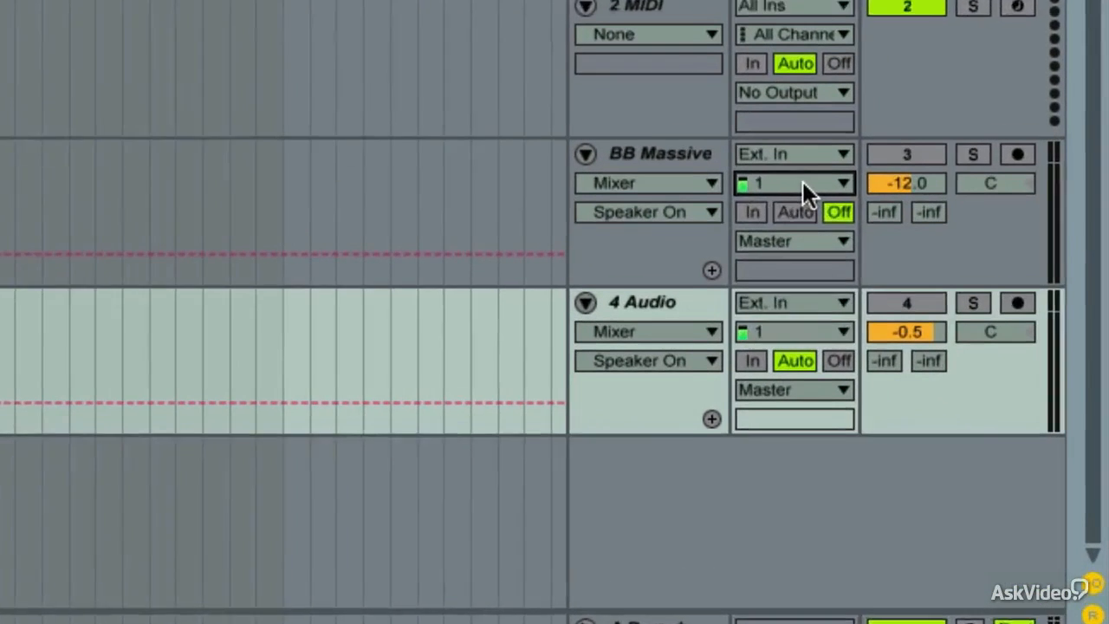
pyautogui.click(944, 308)
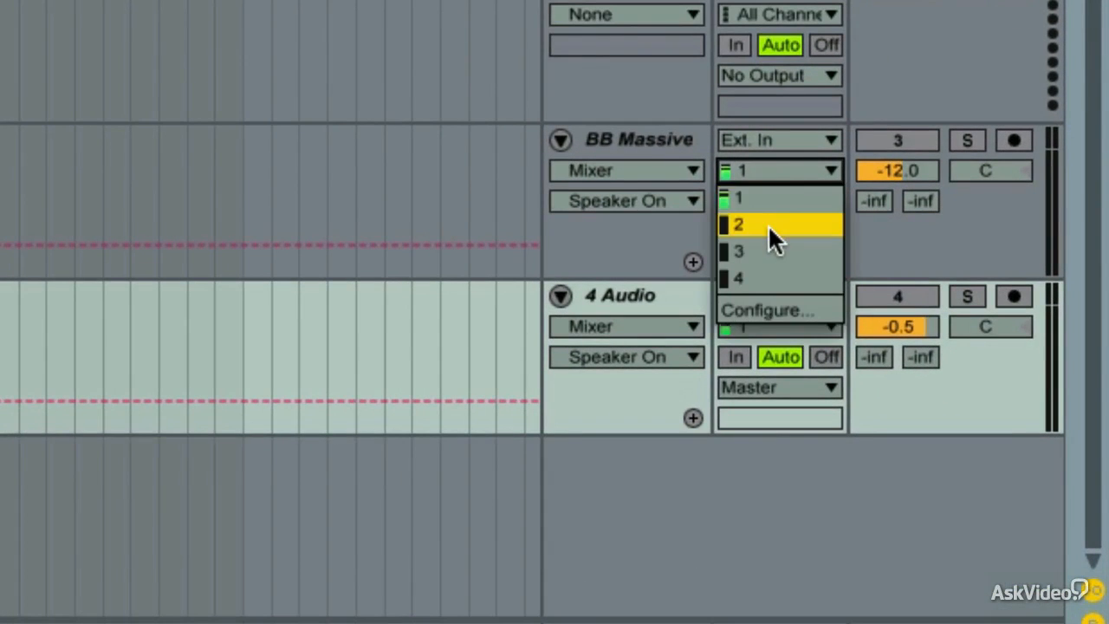
pyautogui.click(661, 149)
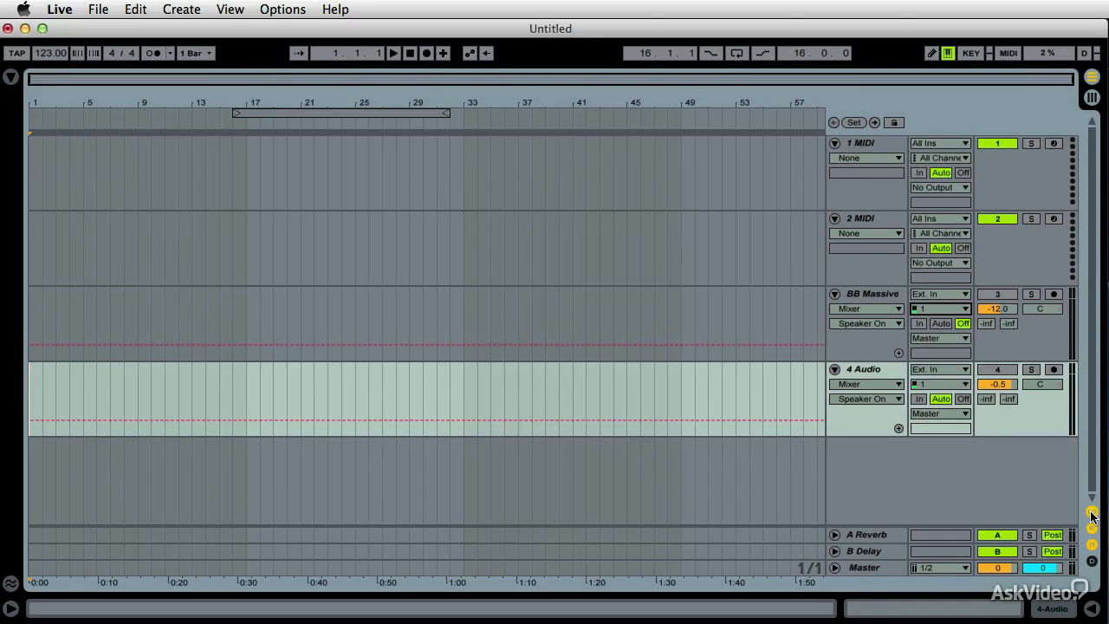
# Step: Switch to Session View, view the input channels offered for the 4 Audio track, and hide the In/Out section
pyautogui.press('Tab')
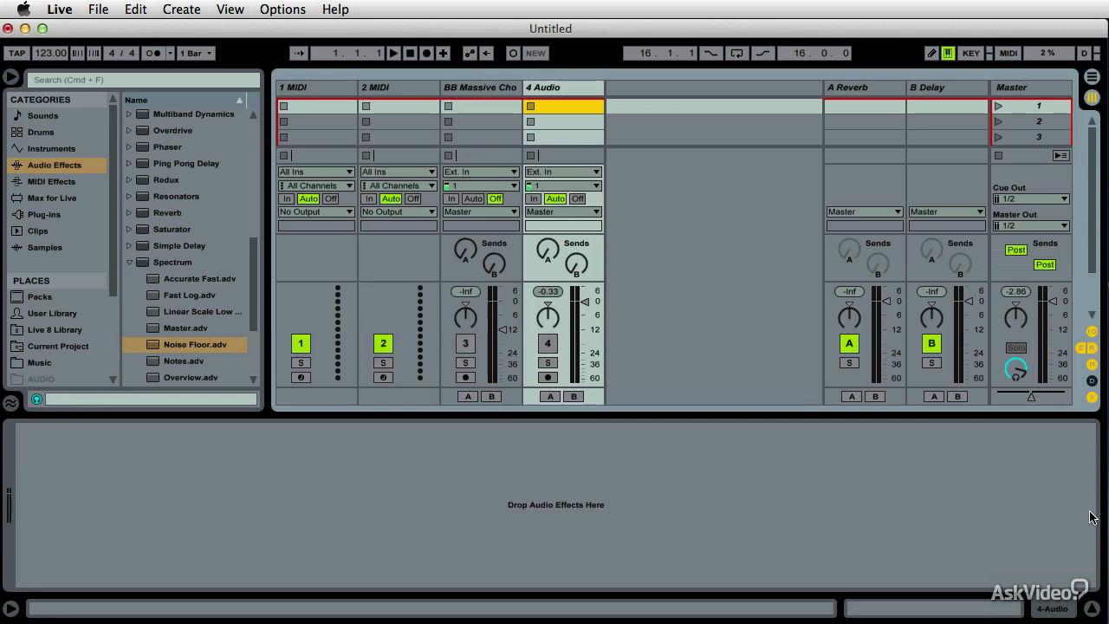
pyautogui.click(558, 187)
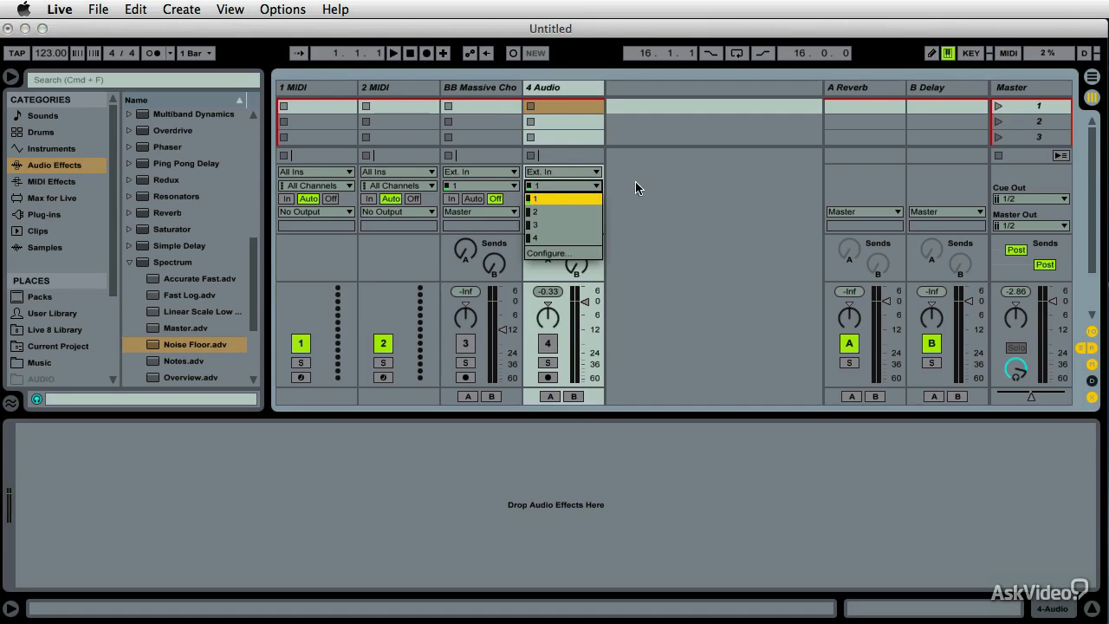
pyautogui.click(1093, 333)
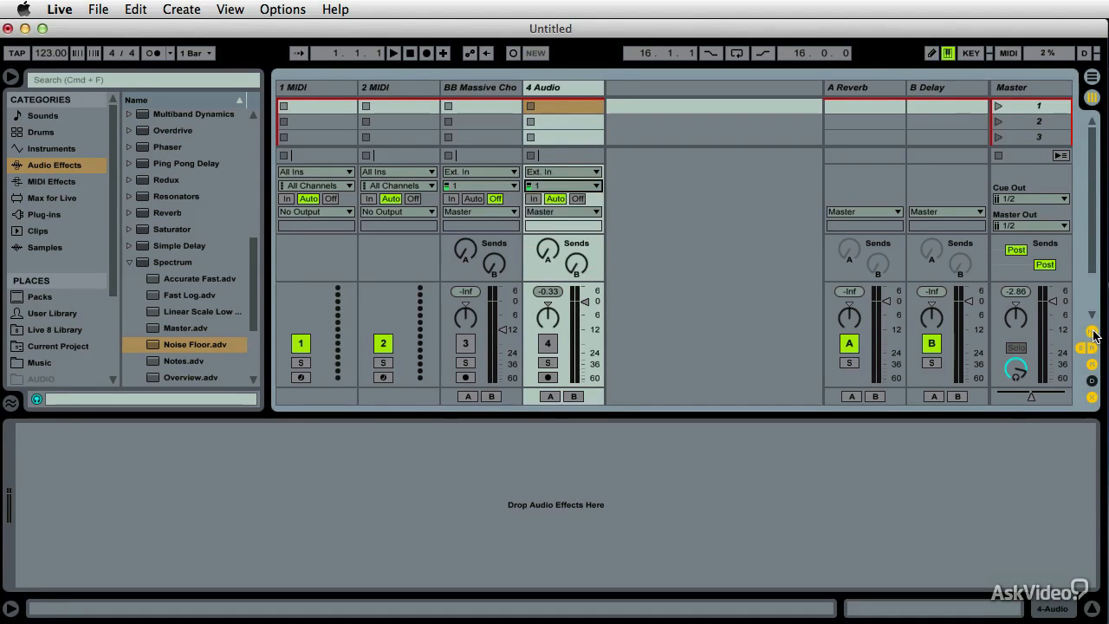
pyautogui.click(1092, 332)
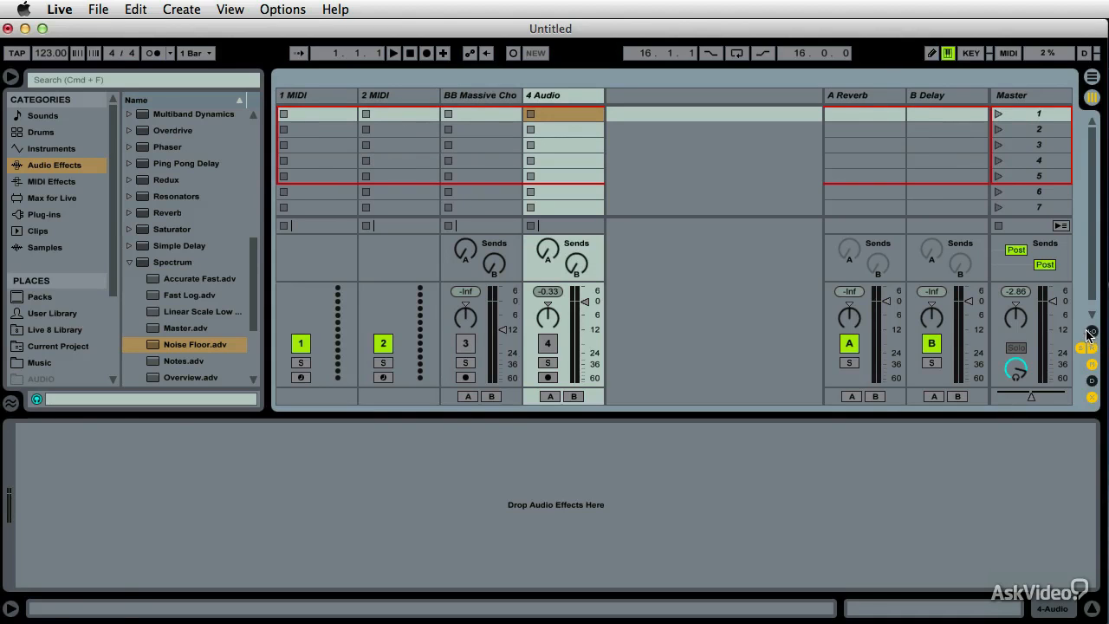
# Step: Set the audio output device in Live's preferences to ProFire 610 (6 In, 10 Out)
pyautogui.press('super+comma')
pyautogui.moveTo(750, 34); pyautogui.dragTo(624, 35)
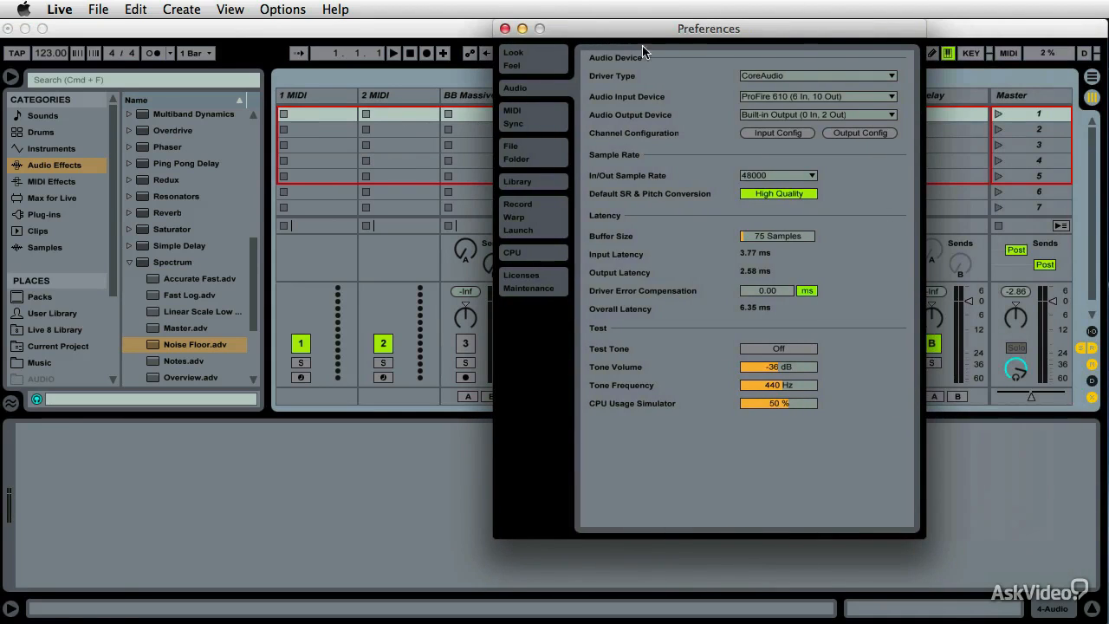
pyautogui.click(779, 117)
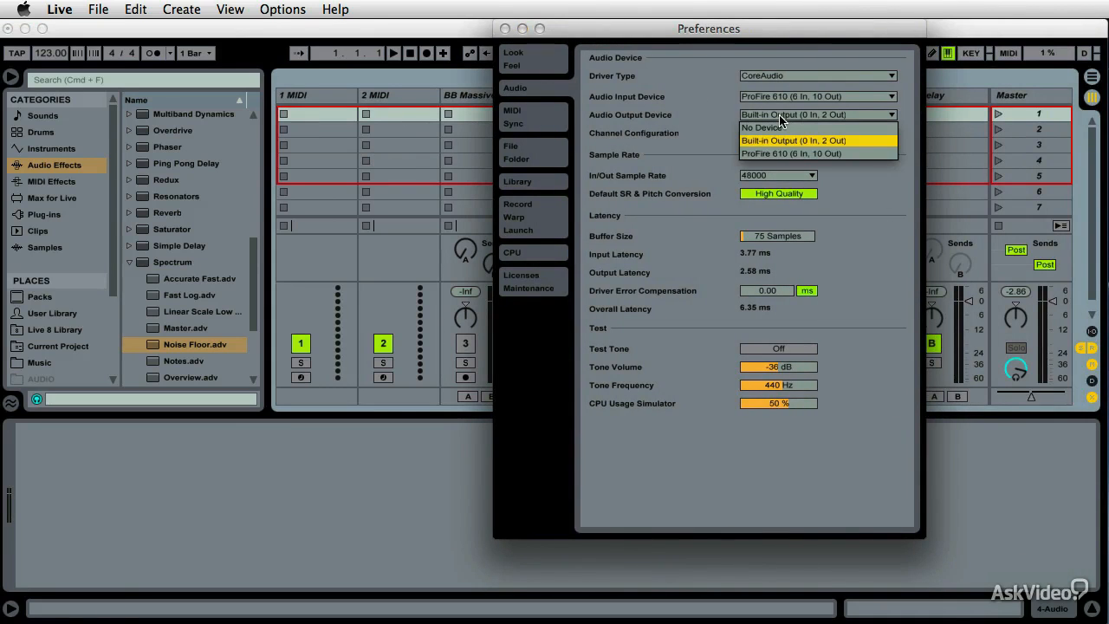
pyautogui.click(778, 143)
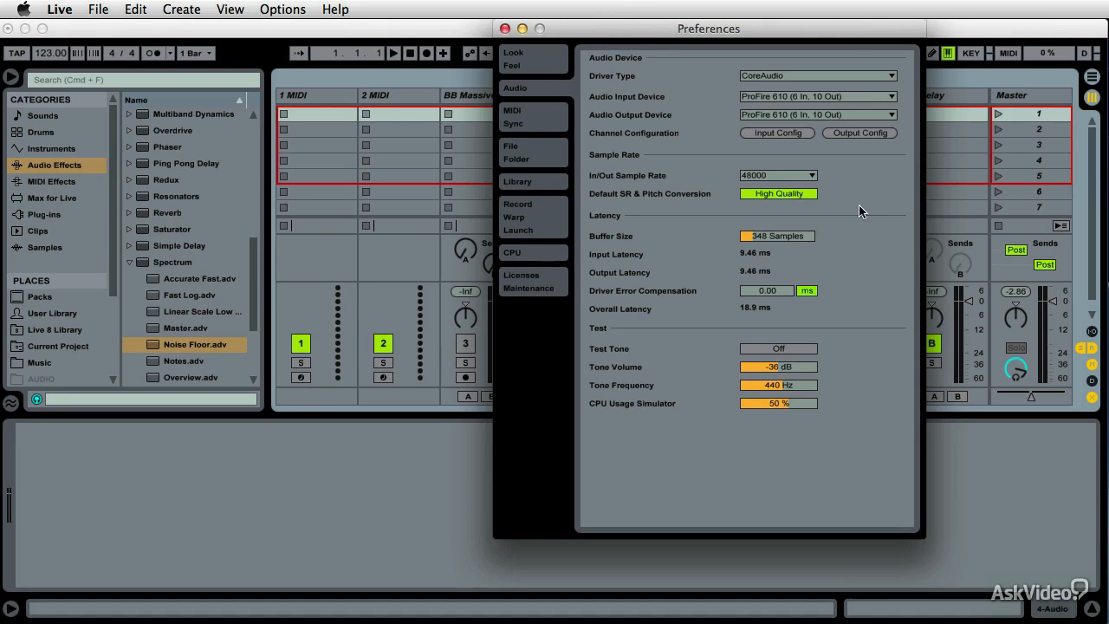
# Step: Configure the hardware inputs so that only mono inputs 1 & 2 and the stereo pair 1/2 are enabled, and apply it
pyautogui.click(768, 133)
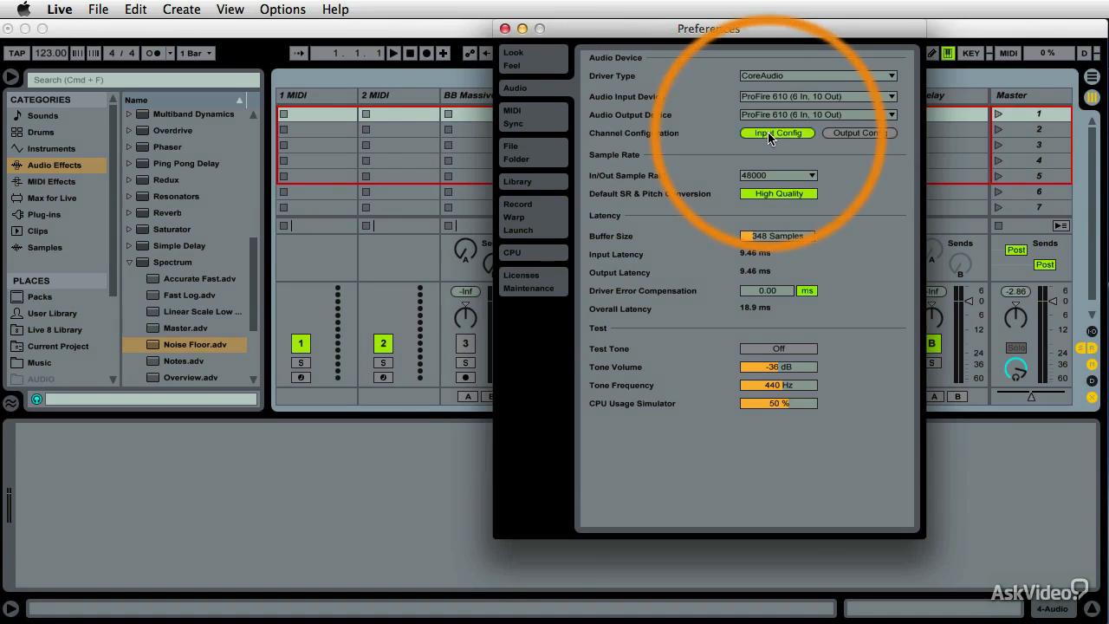
pyautogui.moveTo(292, 13); pyautogui.dragTo(325, 12)
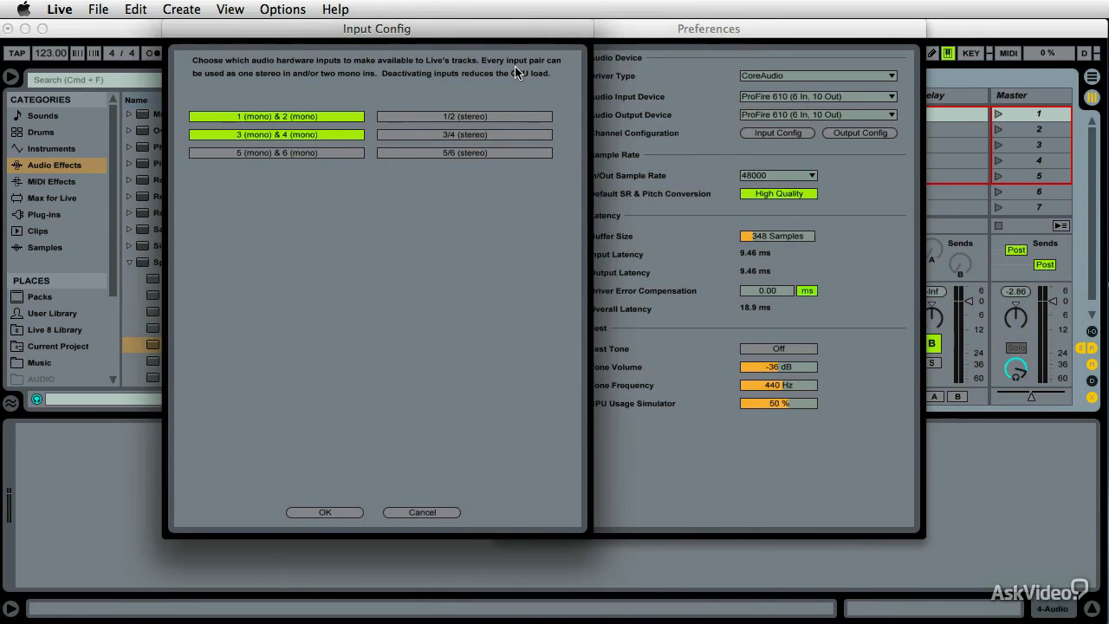
pyautogui.click(312, 154)
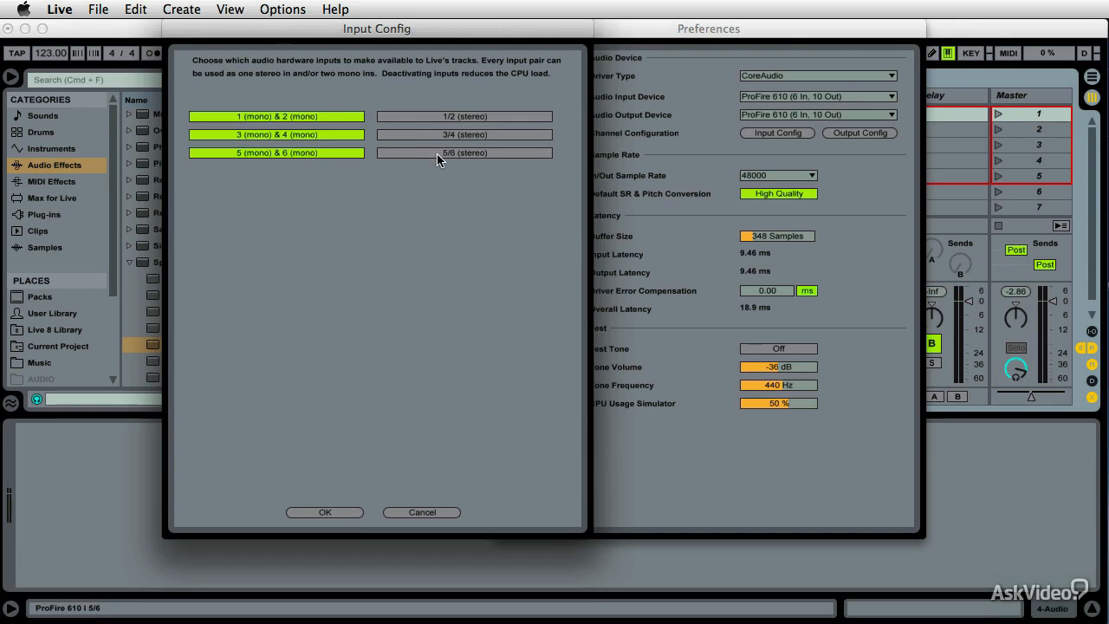
pyautogui.click(451, 122)
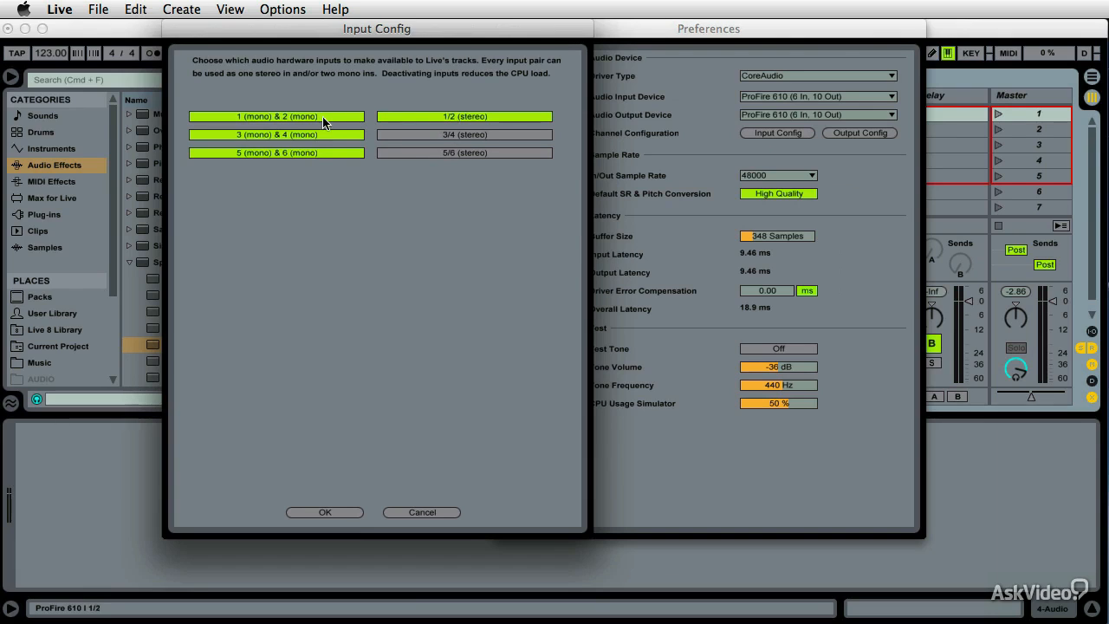
pyautogui.click(316, 136)
pyautogui.click(316, 152)
pyautogui.click(418, 136)
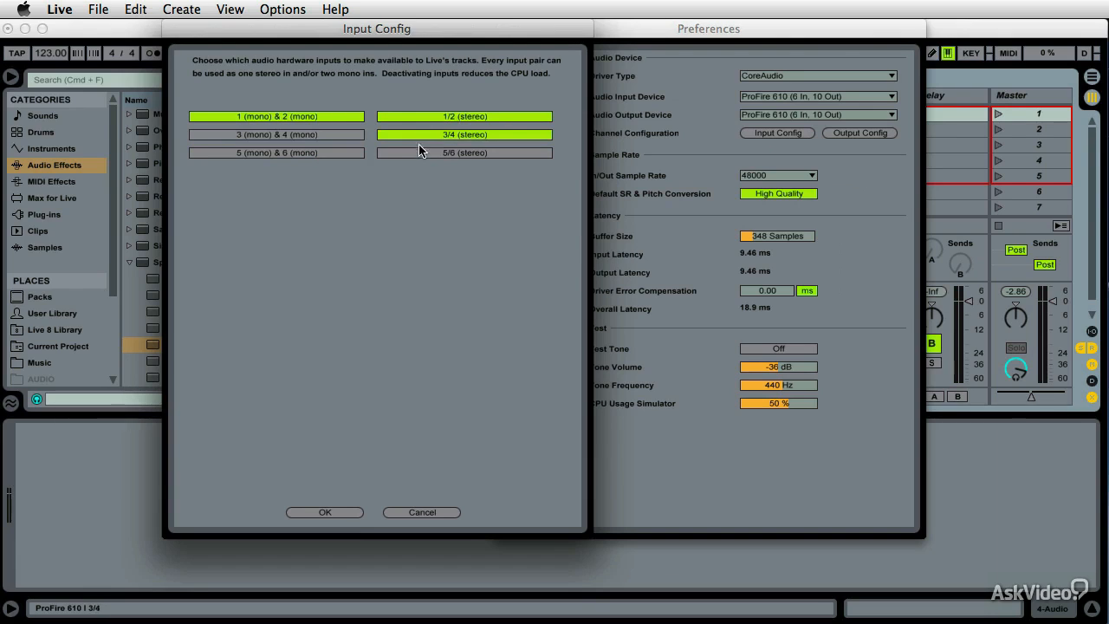
pyautogui.click(421, 153)
pyautogui.click(421, 153)
pyautogui.click(423, 135)
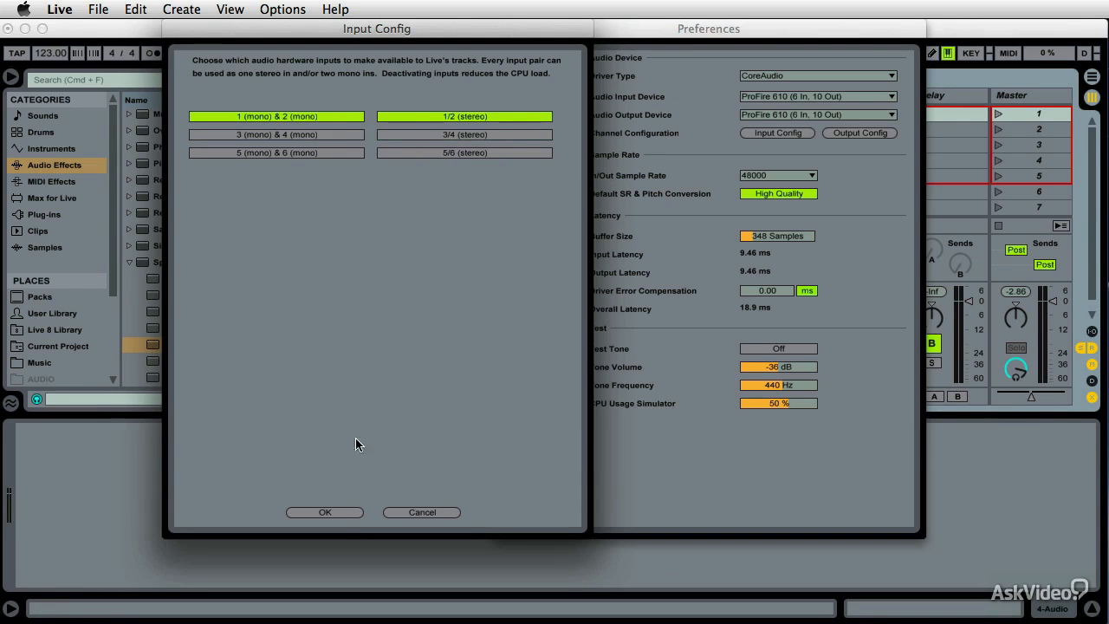
pyautogui.click(341, 512)
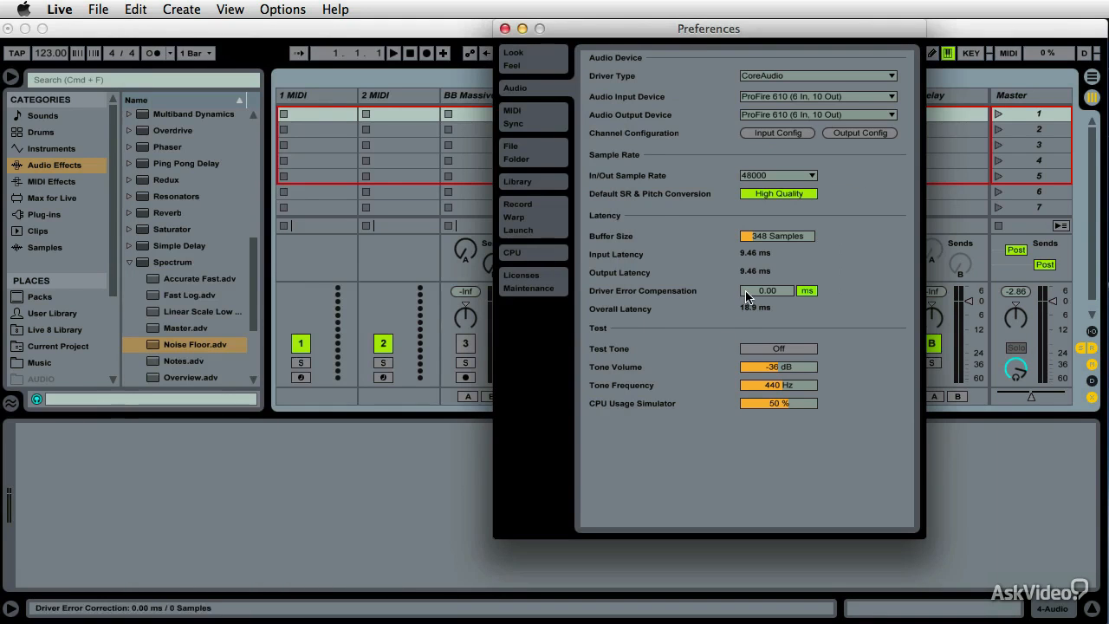
# Step: Review which mono and stereo hardware outputs are enabled in the output configuration and accept the settings
pyautogui.click(859, 133)
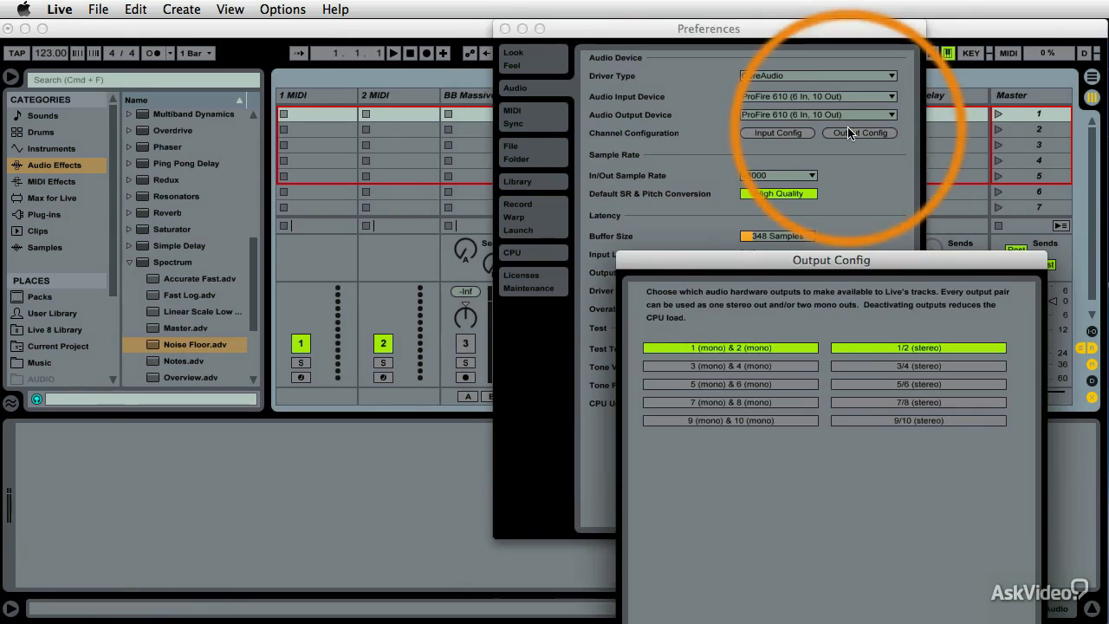
pyautogui.moveTo(799, 263); pyautogui.dragTo(305, 65)
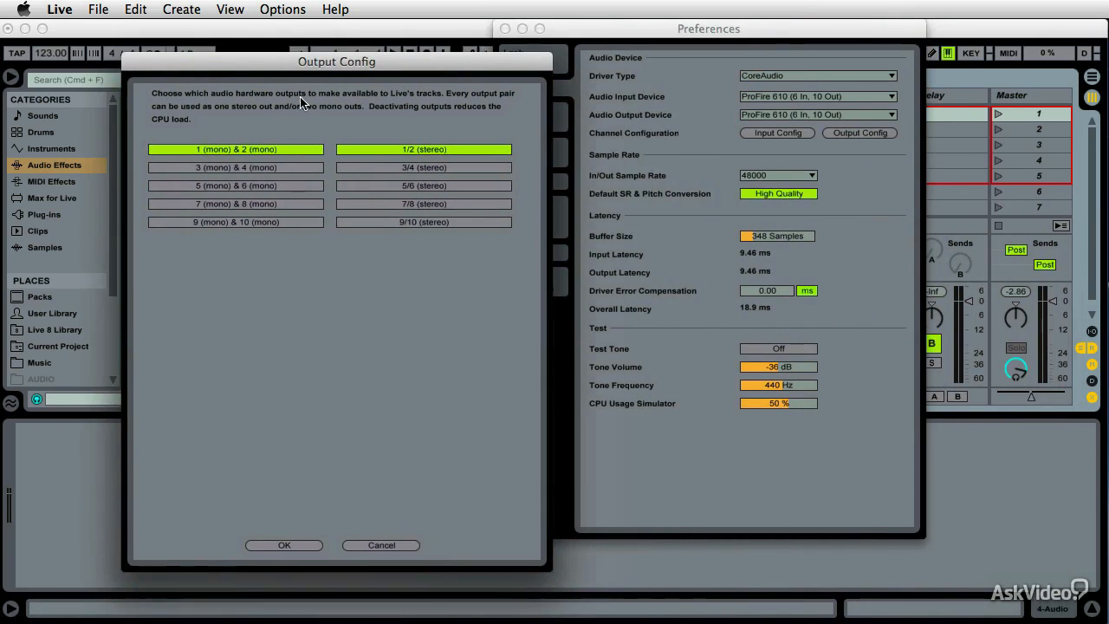
pyautogui.click(284, 545)
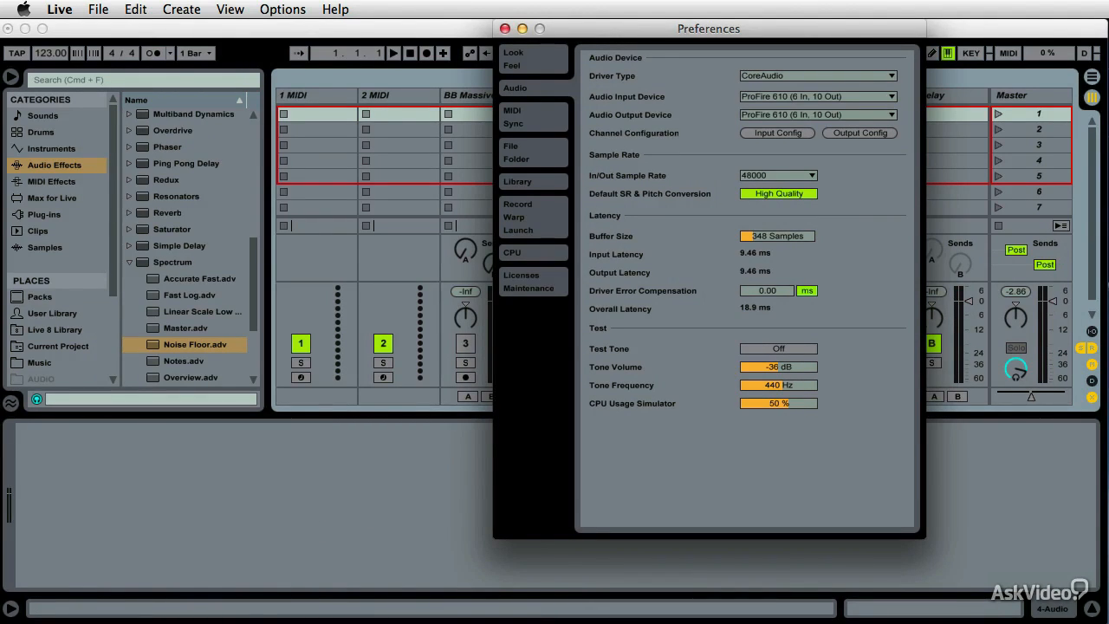
# Step: Open the recently used Audio MIDI Setup application to view the computer's audio devices
pyautogui.click(24, 10)
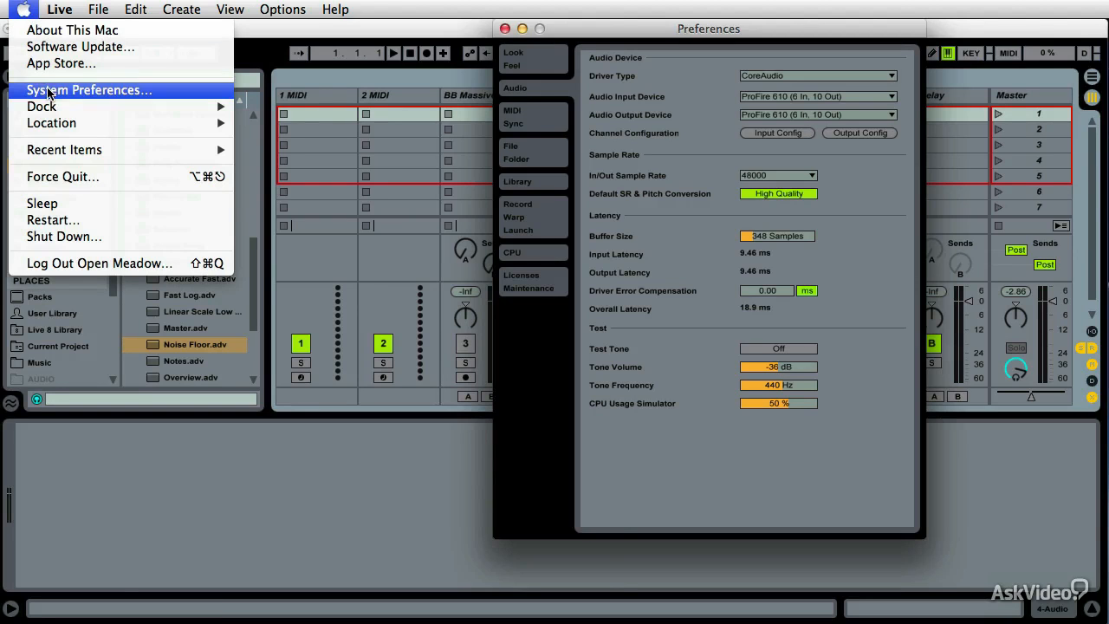
pyautogui.moveTo(57, 152)
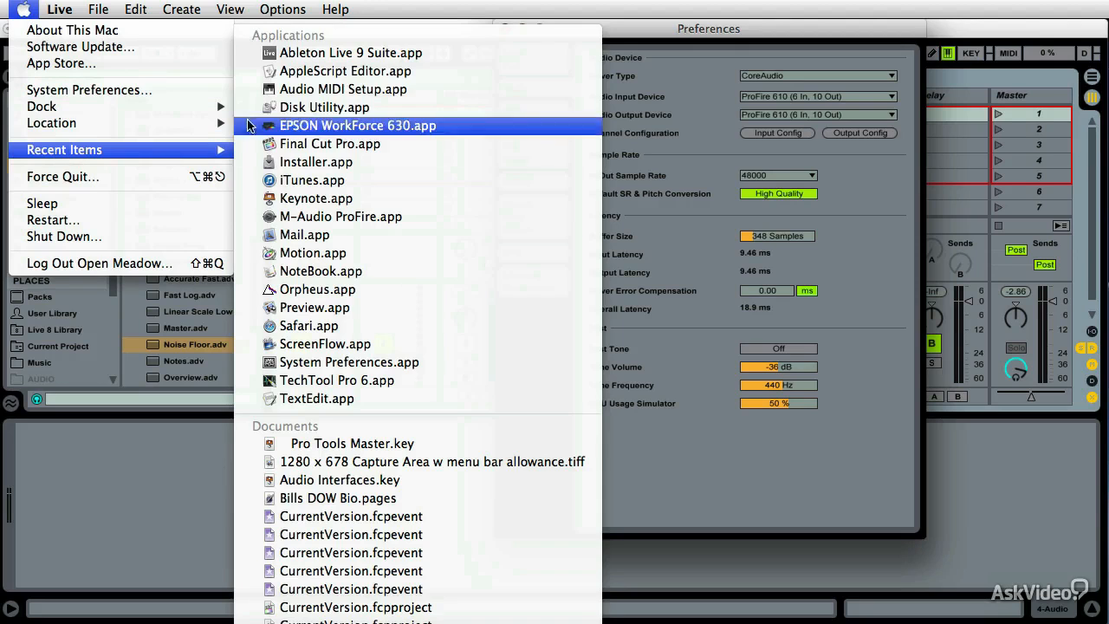
pyautogui.click(268, 95)
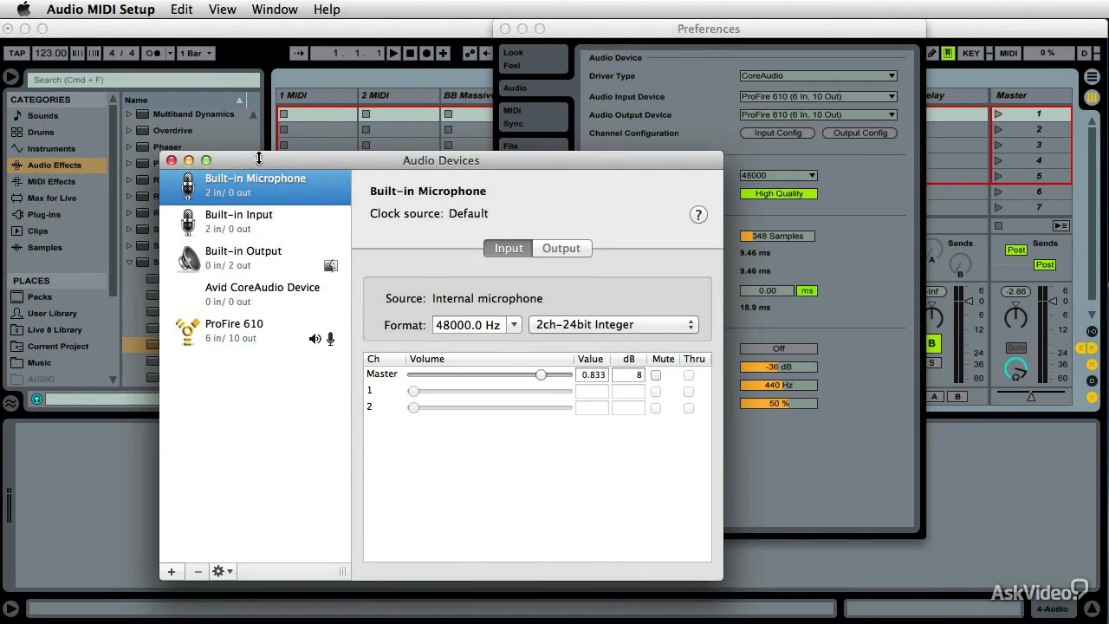
# Step: Review the ProFire 610's available sample rates, input and output channels, and clock source options in the audio devices list
pyautogui.moveTo(359, 160); pyautogui.dragTo(331, 81)
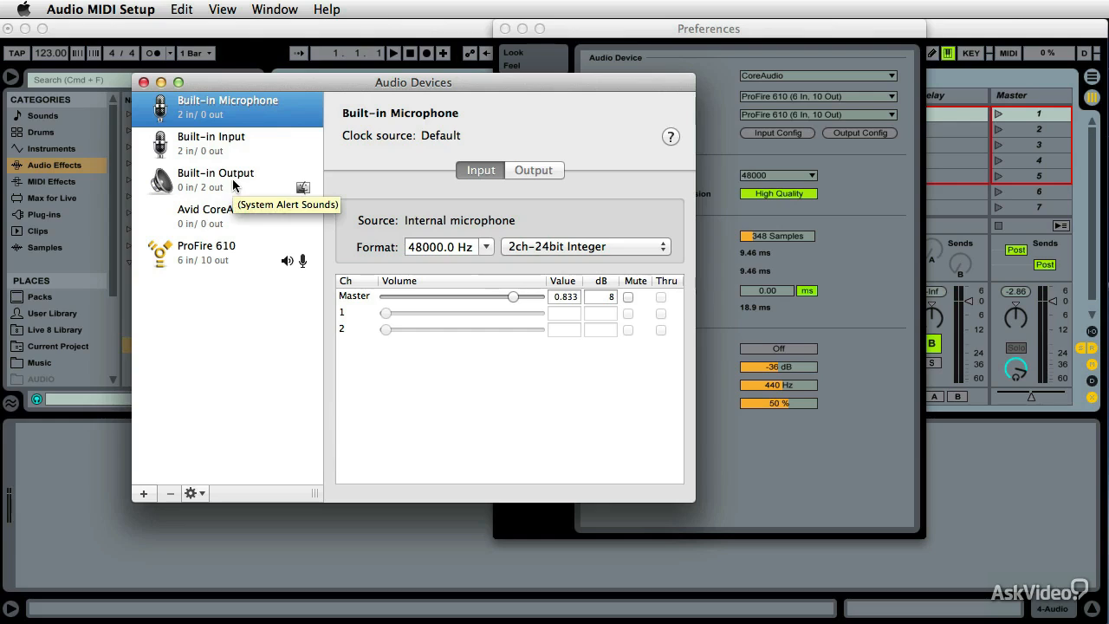
pyautogui.click(218, 259)
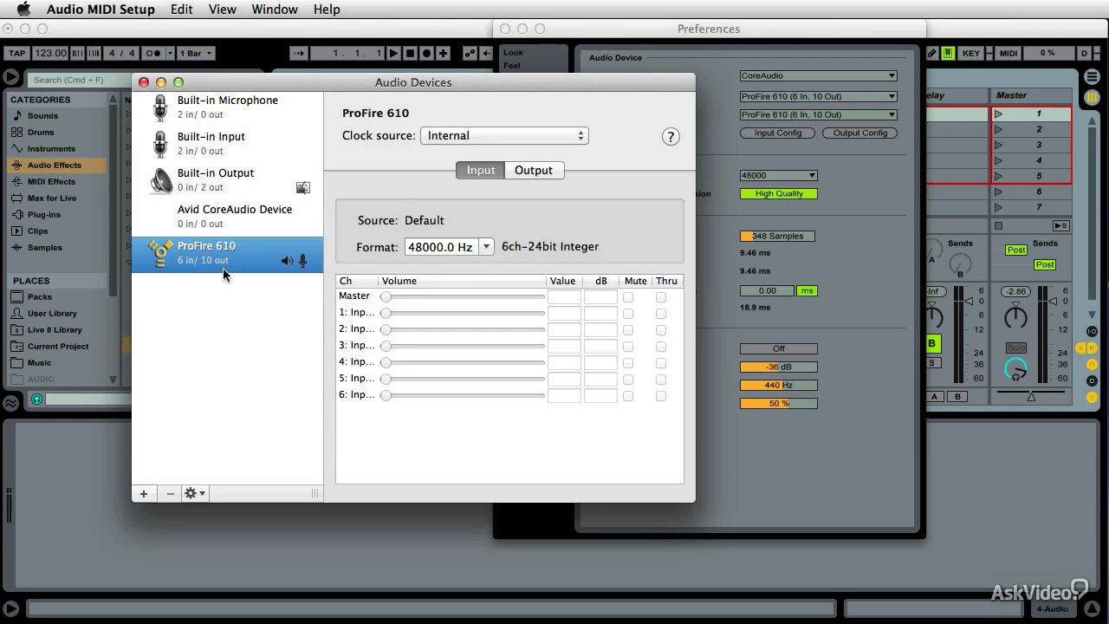
pyautogui.click(487, 249)
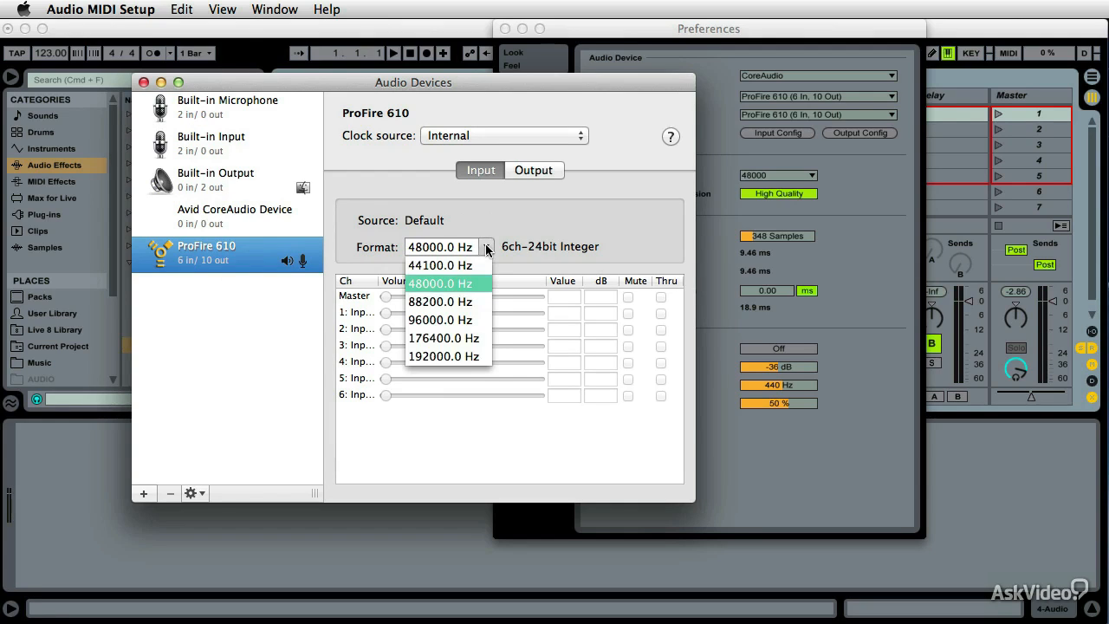
pyautogui.click(505, 214)
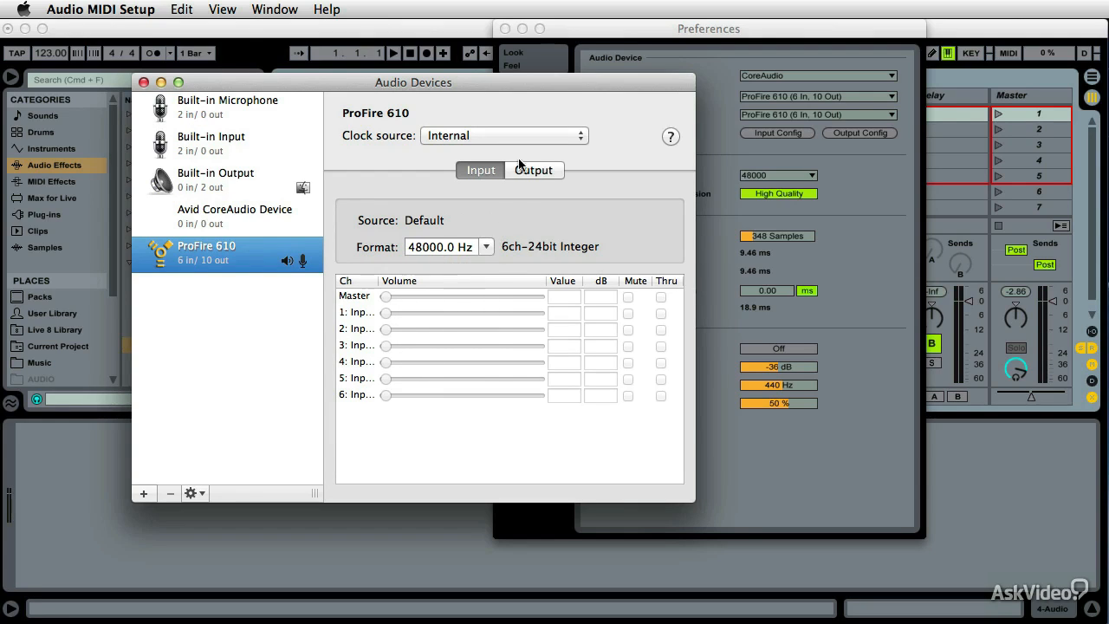
pyautogui.click(525, 171)
pyautogui.click(498, 171)
pyautogui.click(491, 136)
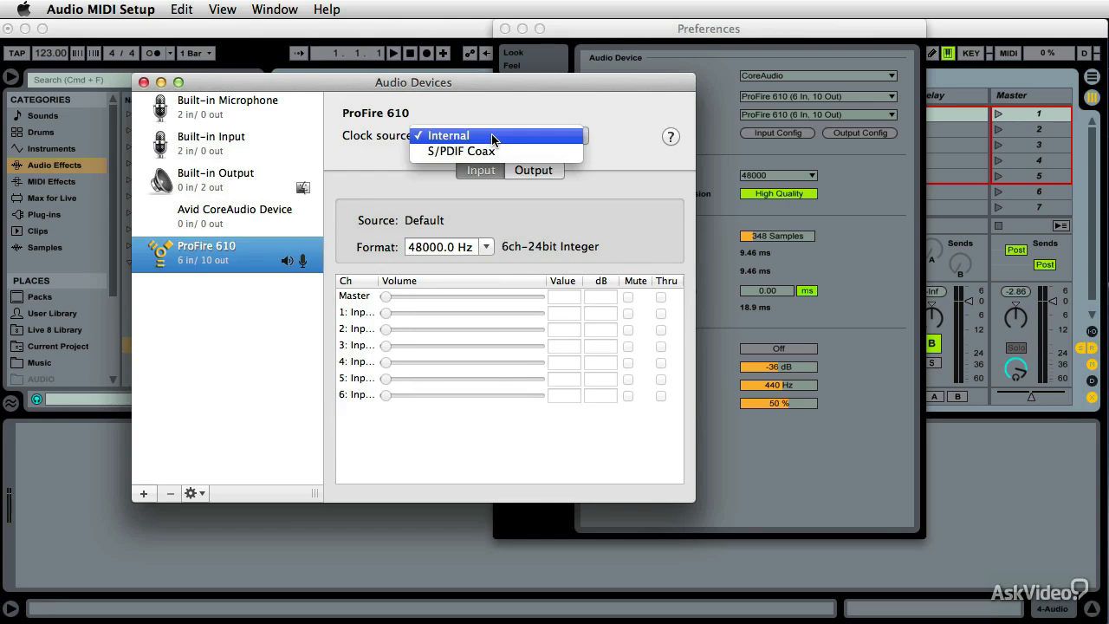
pyautogui.click(357, 154)
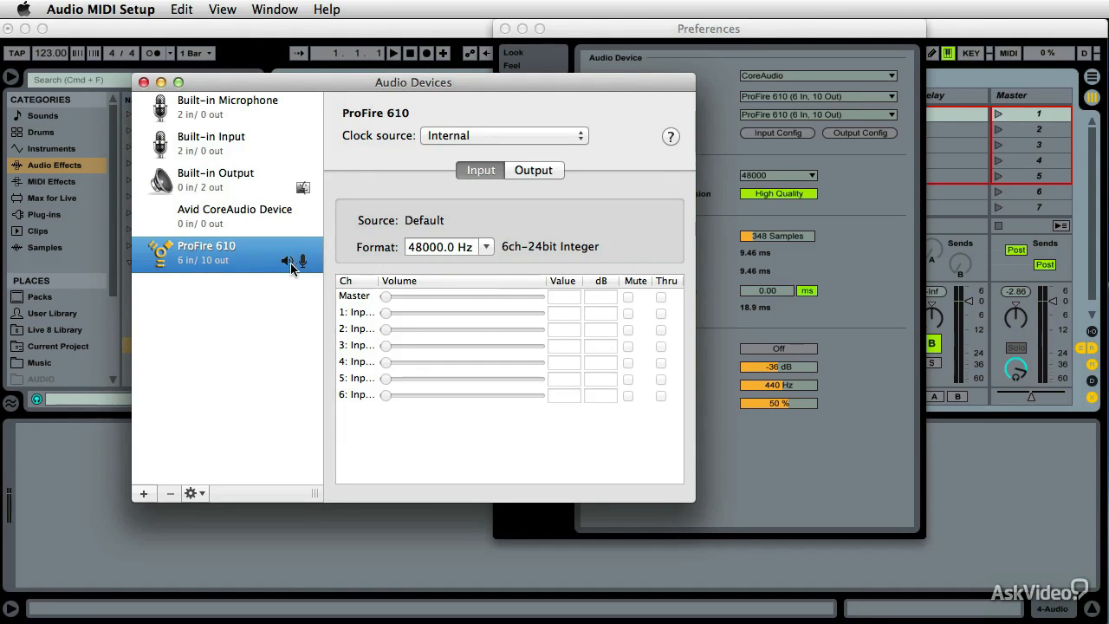
# Step: Make Built-in Output the computer's sound output device
pyautogui.moveTo(286, 258); pyautogui.dragTo(272, 185)
pyautogui.rightClick(273, 185)
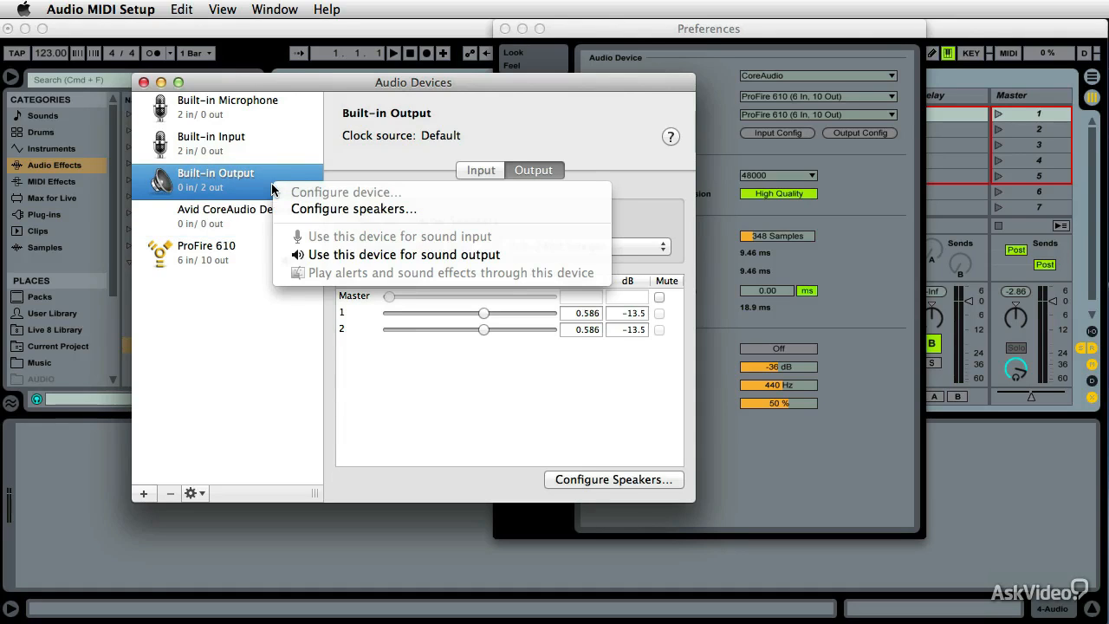
pyautogui.click(349, 254)
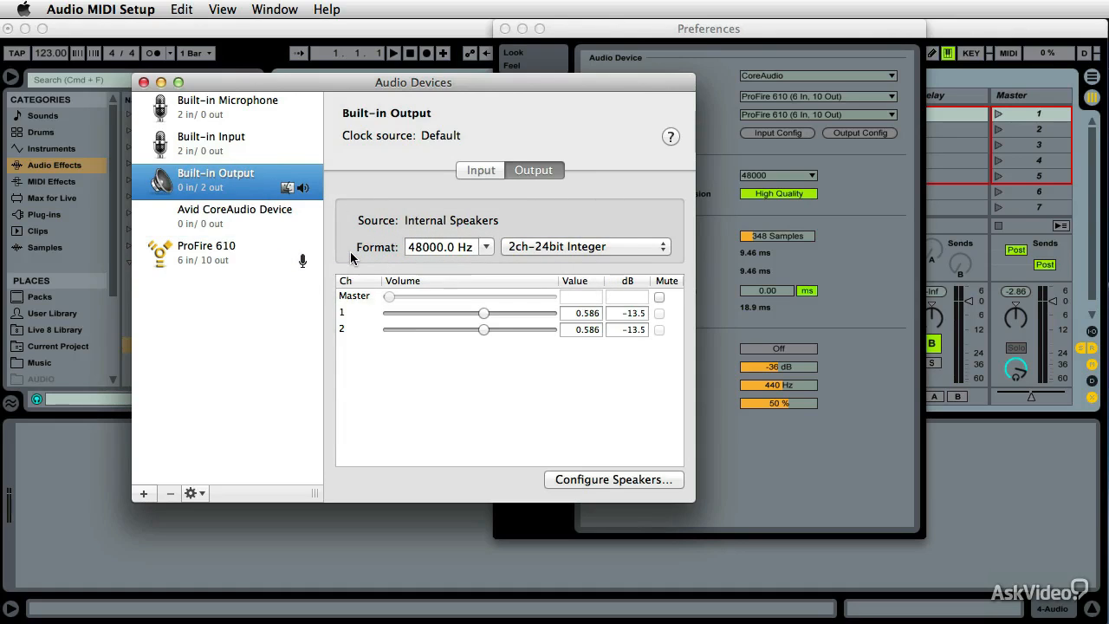
pyautogui.rightClick(299, 188)
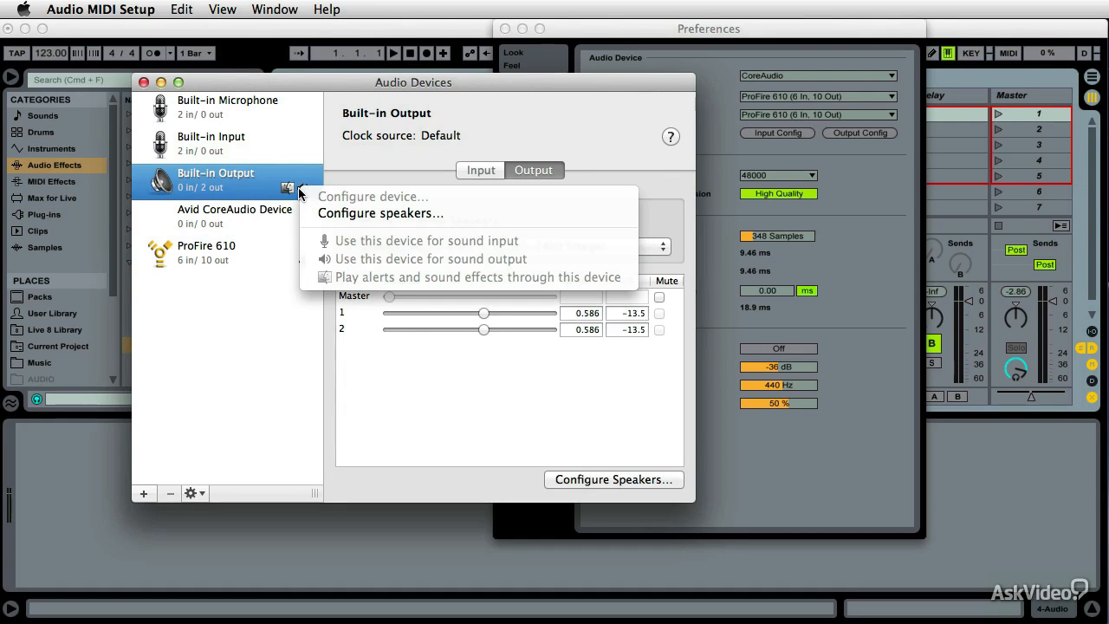
pyautogui.click(183, 160)
# Step: Make the ProFire 610 the computer's sound output device
pyautogui.rightClick(256, 264)
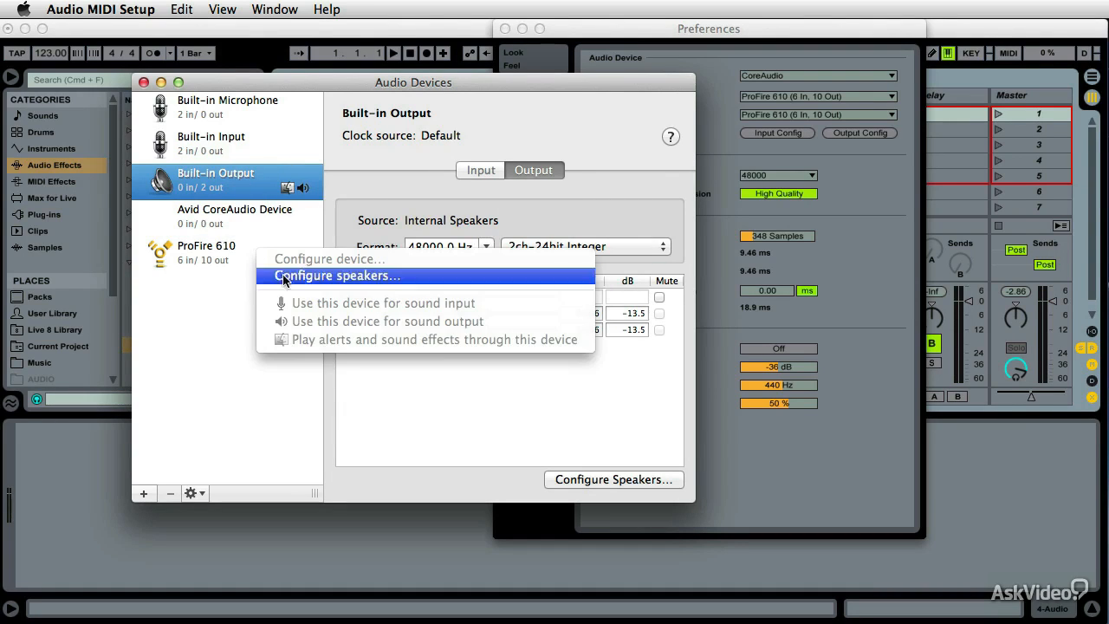
pyautogui.click(224, 240)
pyautogui.click(226, 244)
pyautogui.rightClick(227, 244)
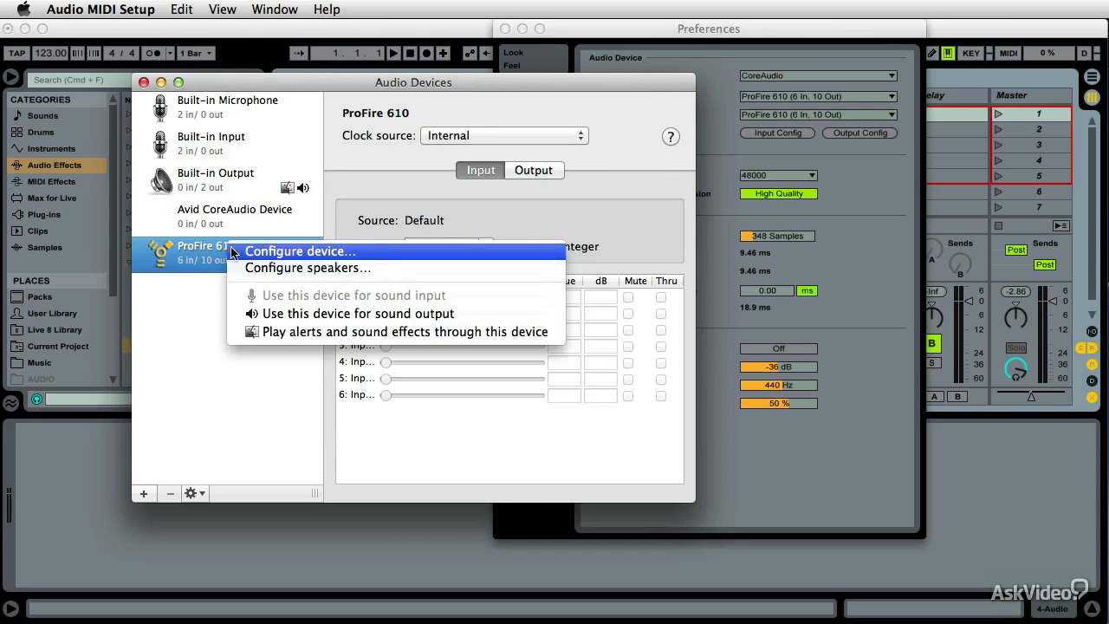
pyautogui.click(295, 314)
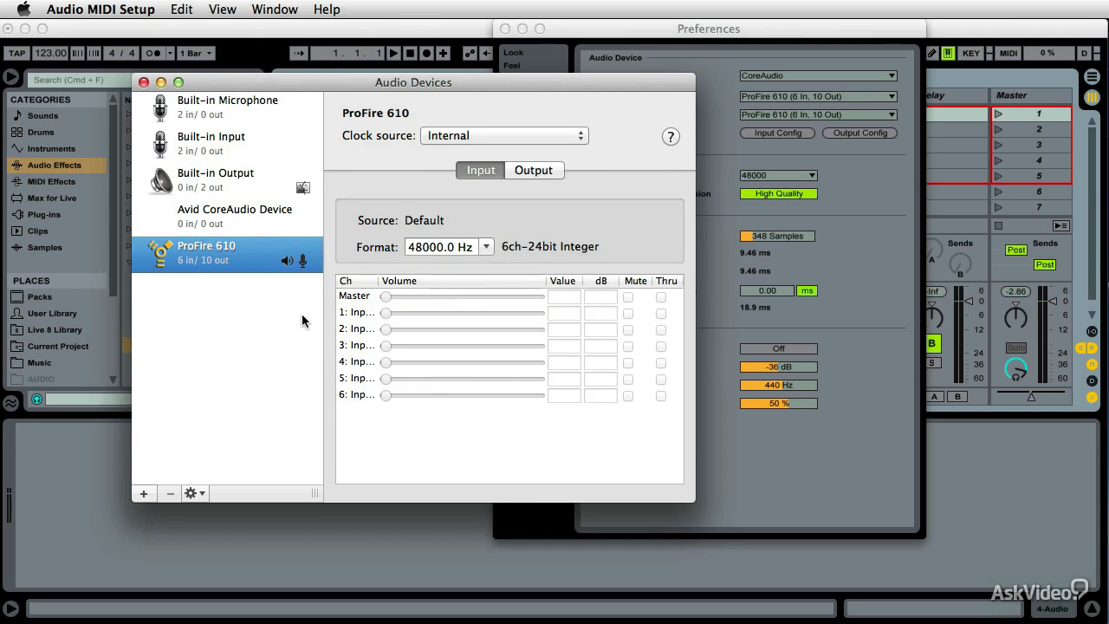
# Step: Check the device-use options for the ProFire 610 and the Built-in Microphone, leaving the sound input assignment as it is
pyautogui.rightClick(305, 264)
pyautogui.click(221, 256)
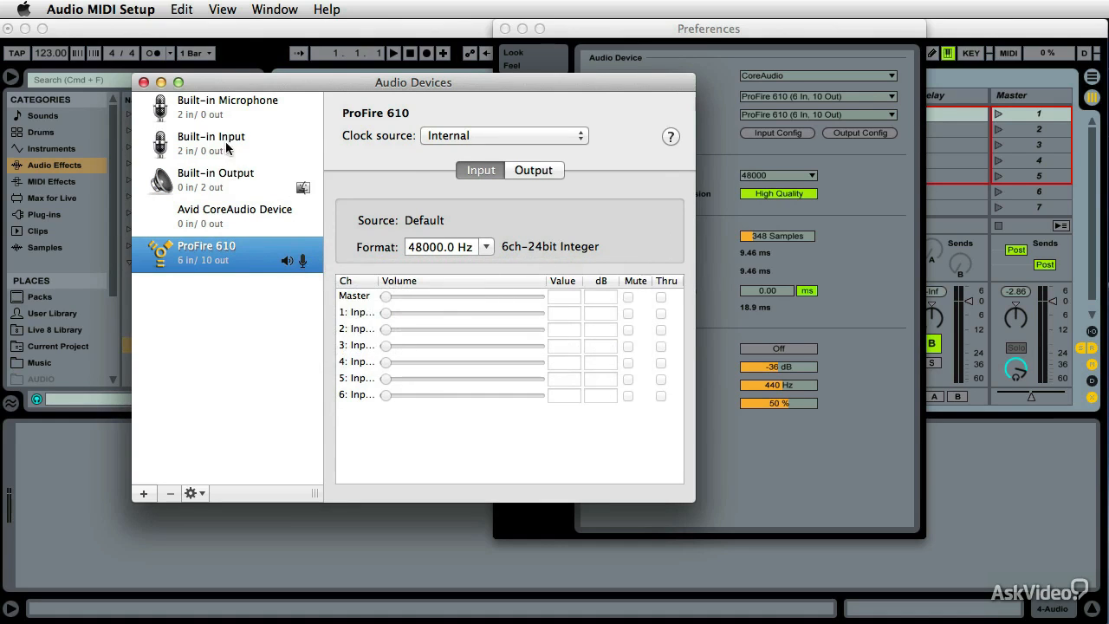
pyautogui.rightClick(205, 108)
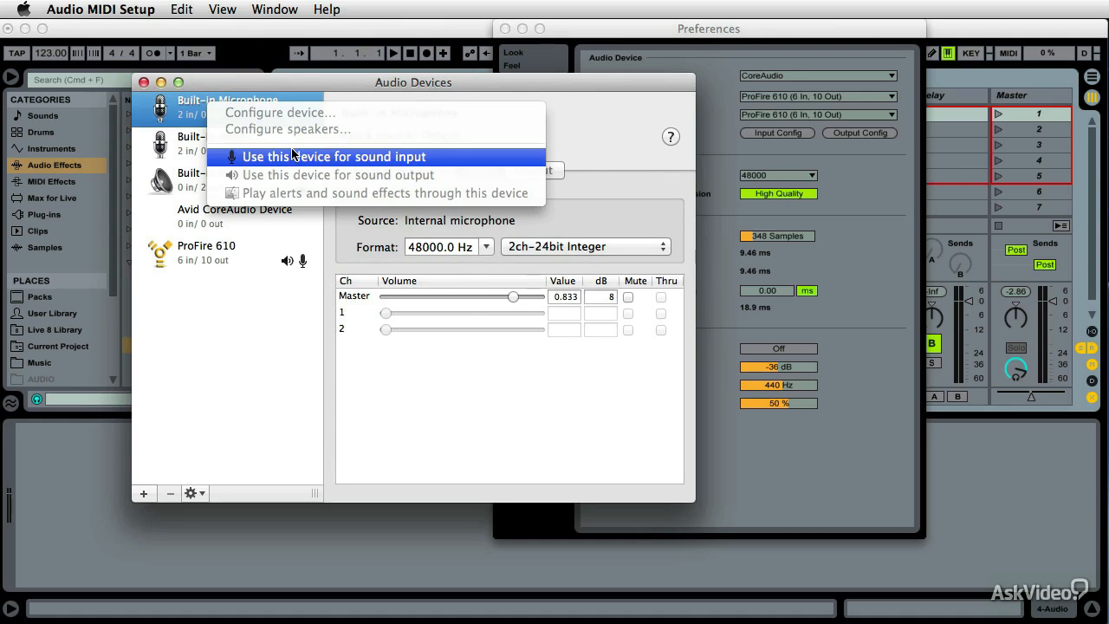
pyautogui.click(176, 199)
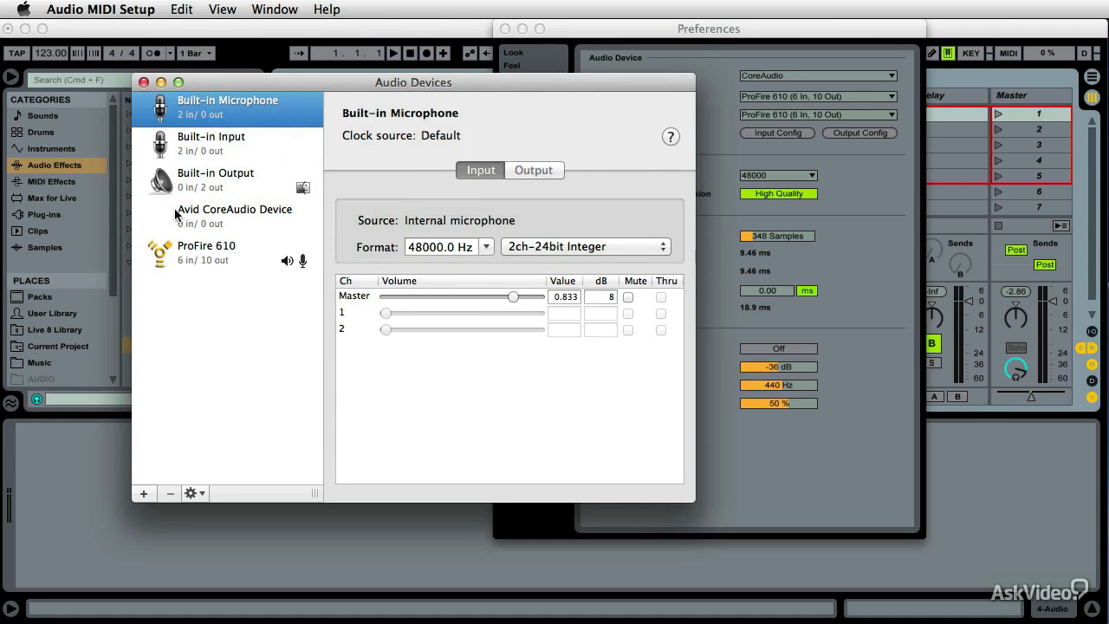
# Step: Open the ProFire 610's device configuration to view its hardware mixer, move the mixer window aside, and close it
pyautogui.click(215, 257)
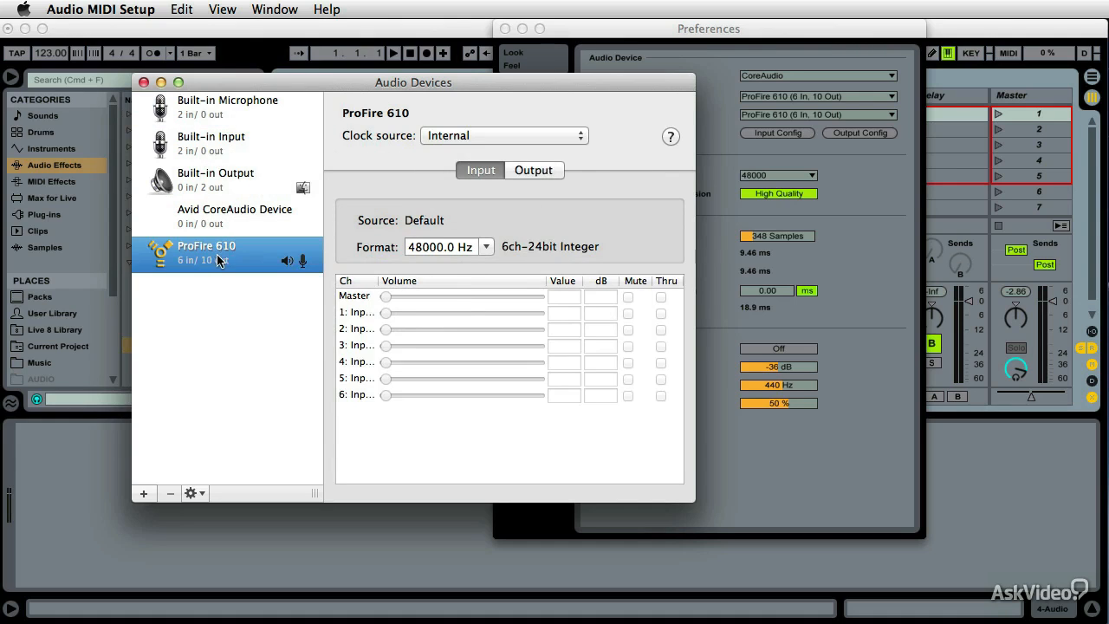
pyautogui.rightClick(217, 256)
pyautogui.click(291, 262)
pyautogui.rightClick(231, 249)
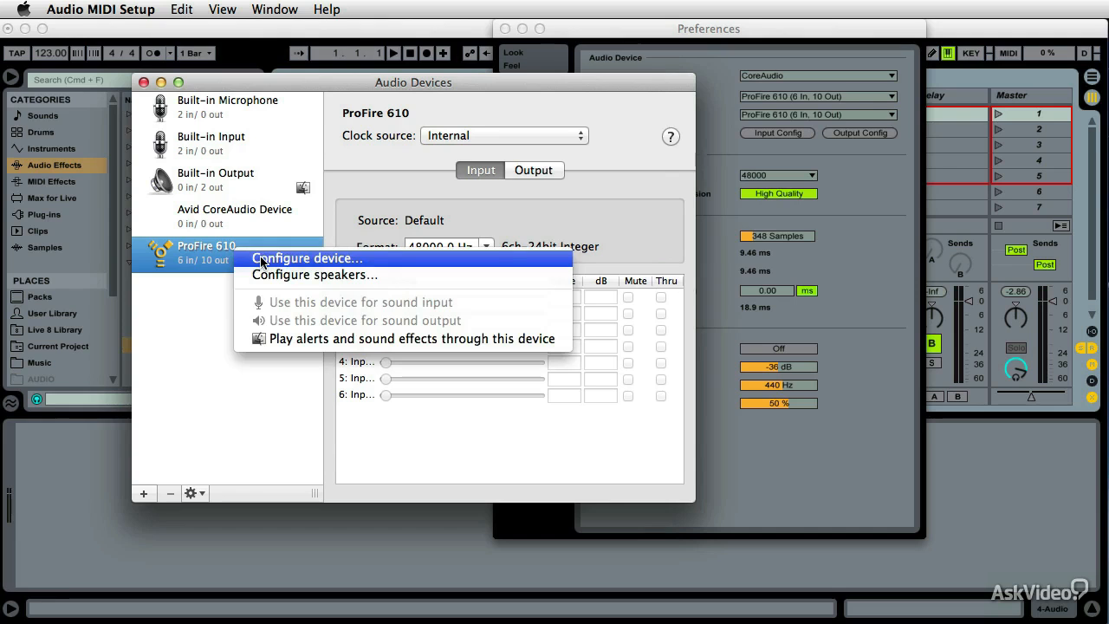
pyautogui.click(261, 258)
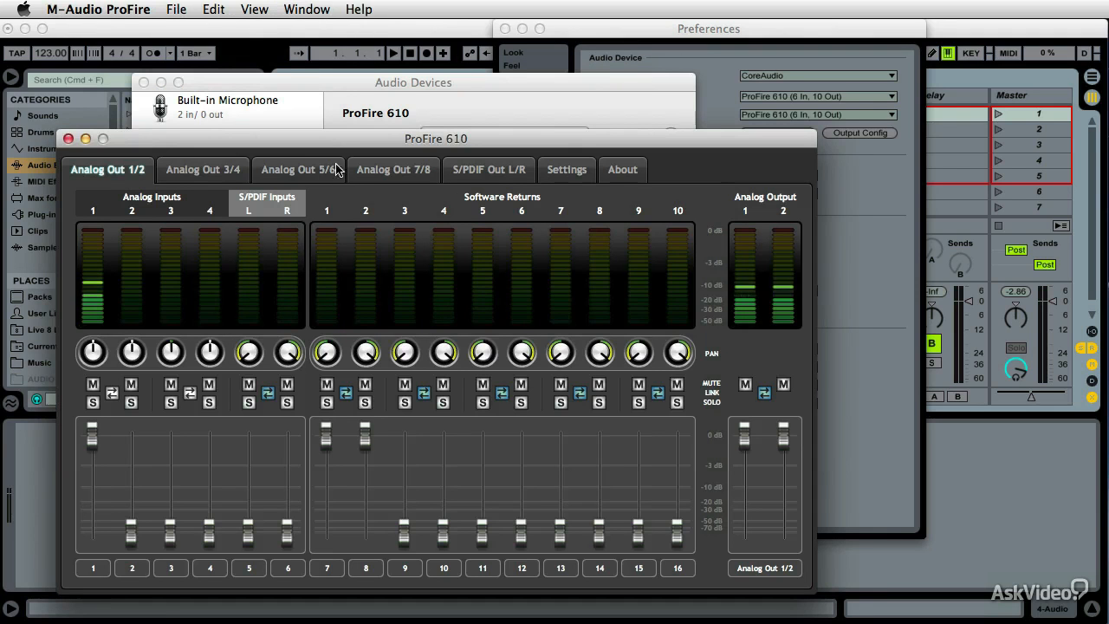
pyautogui.moveTo(323, 138); pyautogui.dragTo(606, 60)
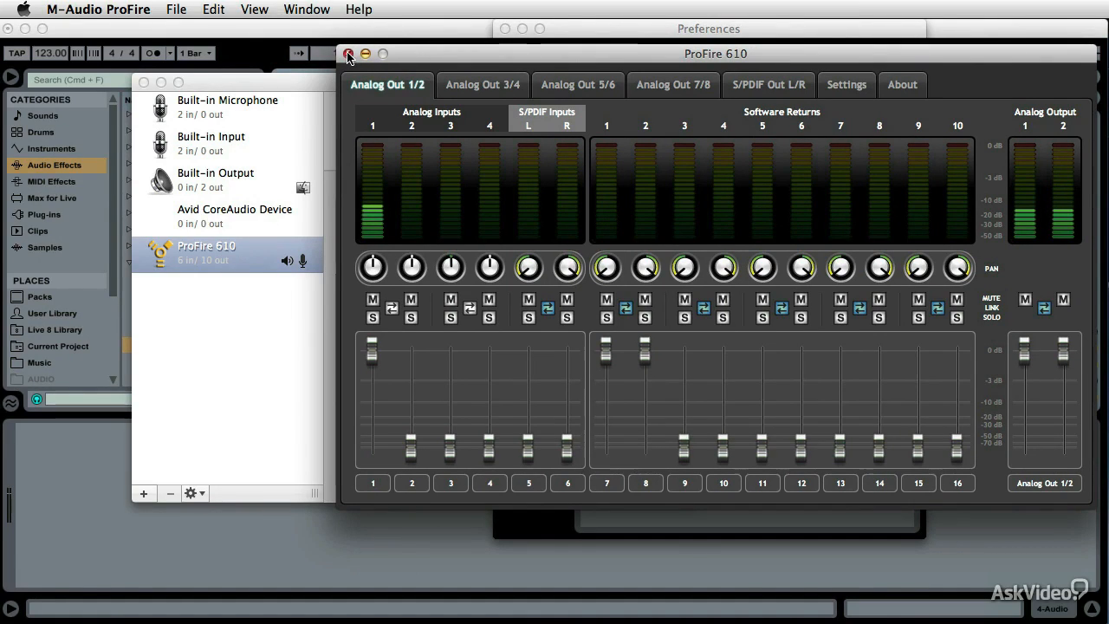
pyautogui.click(348, 55)
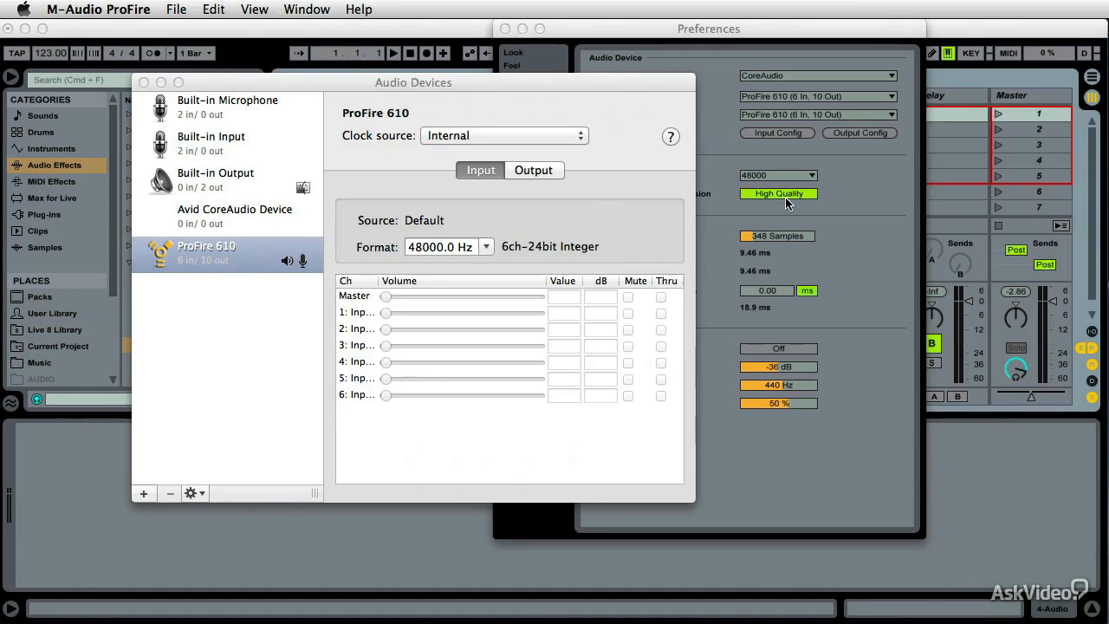